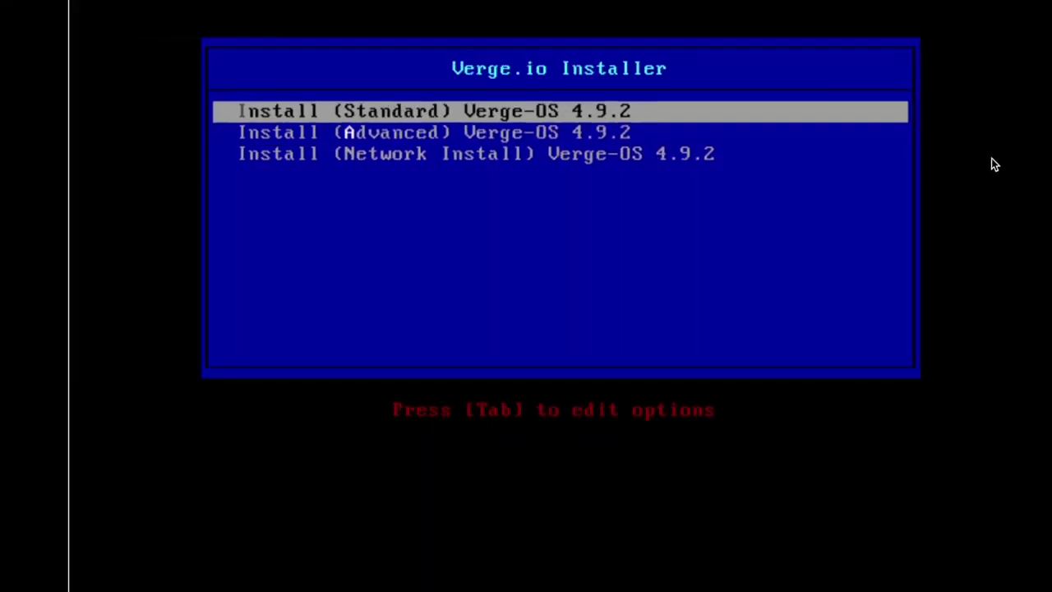
Choose Install (Standard) VergeOS 4.9.2 as a primary vSAN controller node
{"action": "key", "text": "Down"}
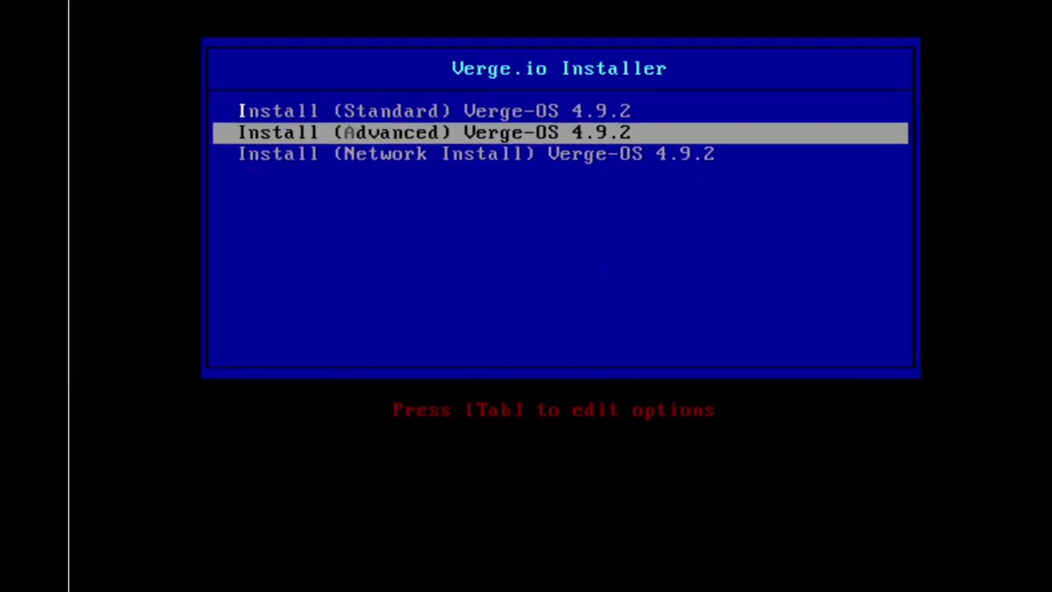
{"action": "key", "text": "Up"}
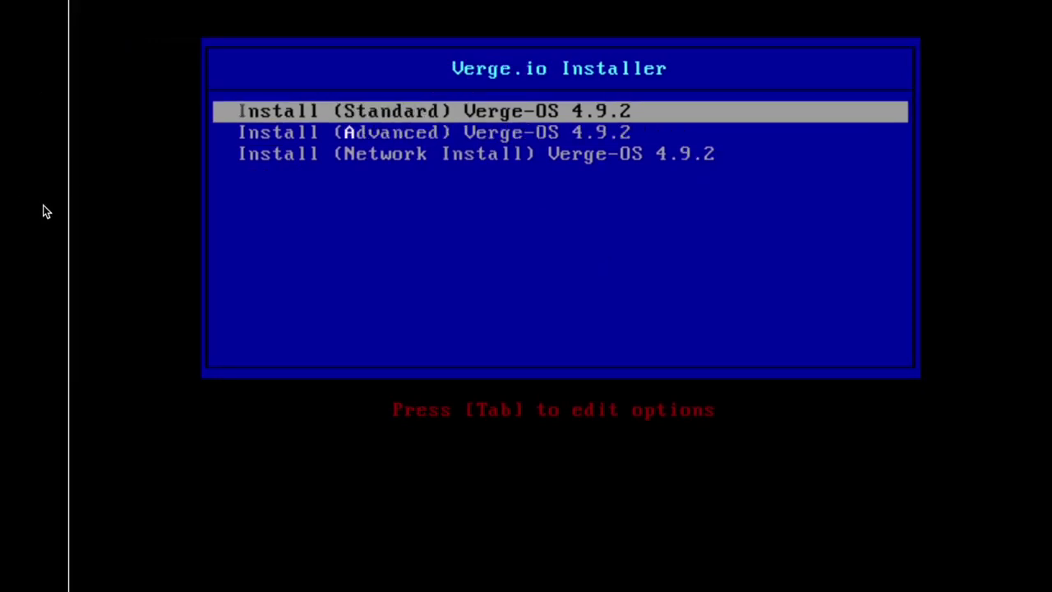
{"action": "key", "text": "Down"}
{"action": "key", "text": "Up"}
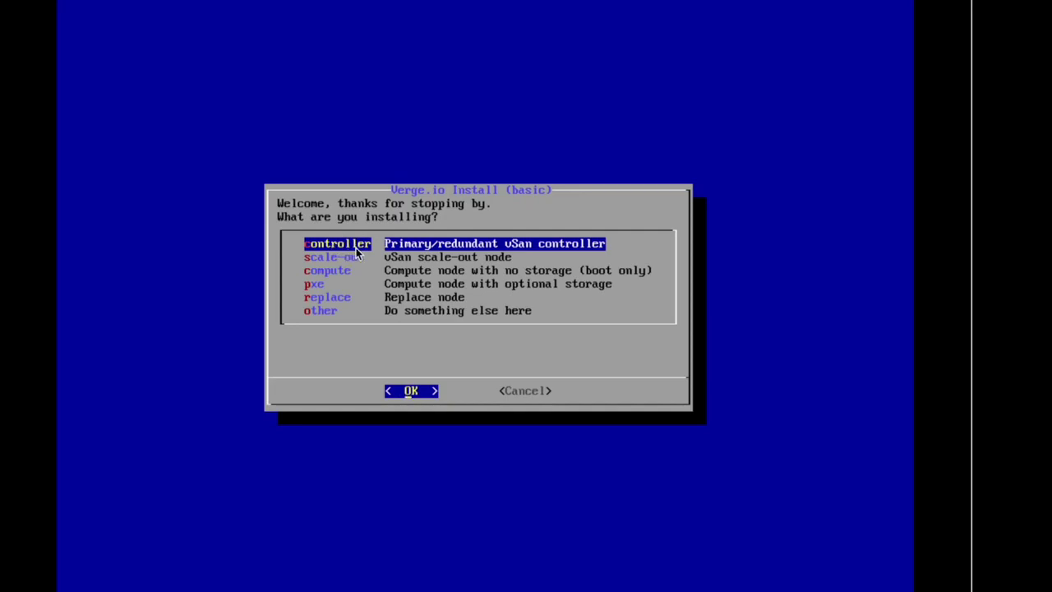
{"action": "key", "text": "Return"}
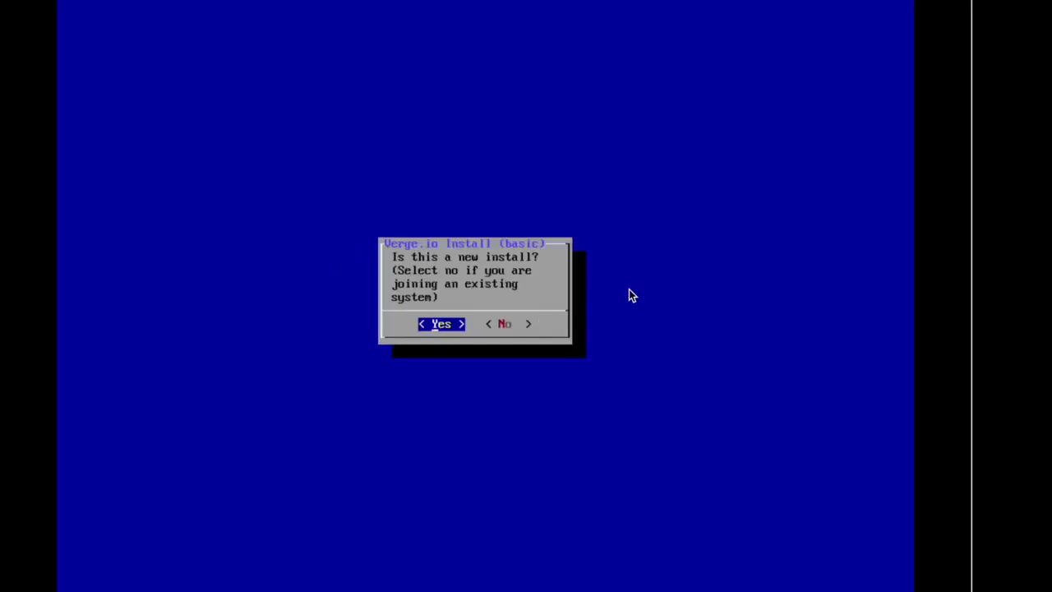
Confirm a new install, set the time zone to US/Mountain, and accept the July 25, 2022 date
{"action": "key", "text": "Return"}
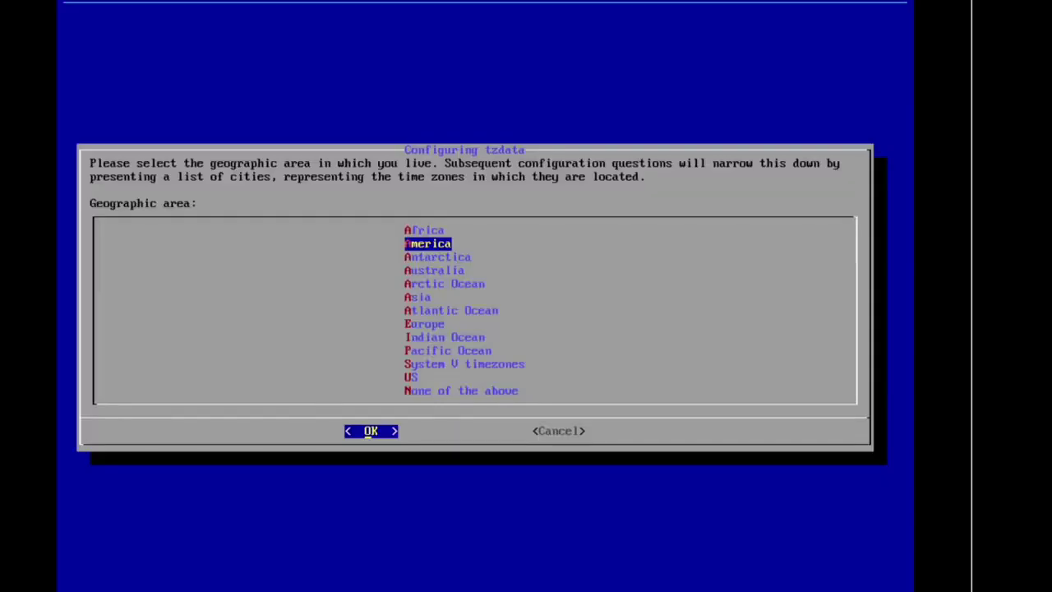
{"action": "key", "text": "Down"}
{"action": "key", "text": "Down"}
{"action": "key", "text": "Down"}
{"action": "key", "text": "Down"}
{"action": "key", "text": "Down"}
{"action": "key", "text": "Down"}
{"action": "key", "text": "Down"}
{"action": "key", "text": "Down"}
{"action": "key", "text": "Down"}
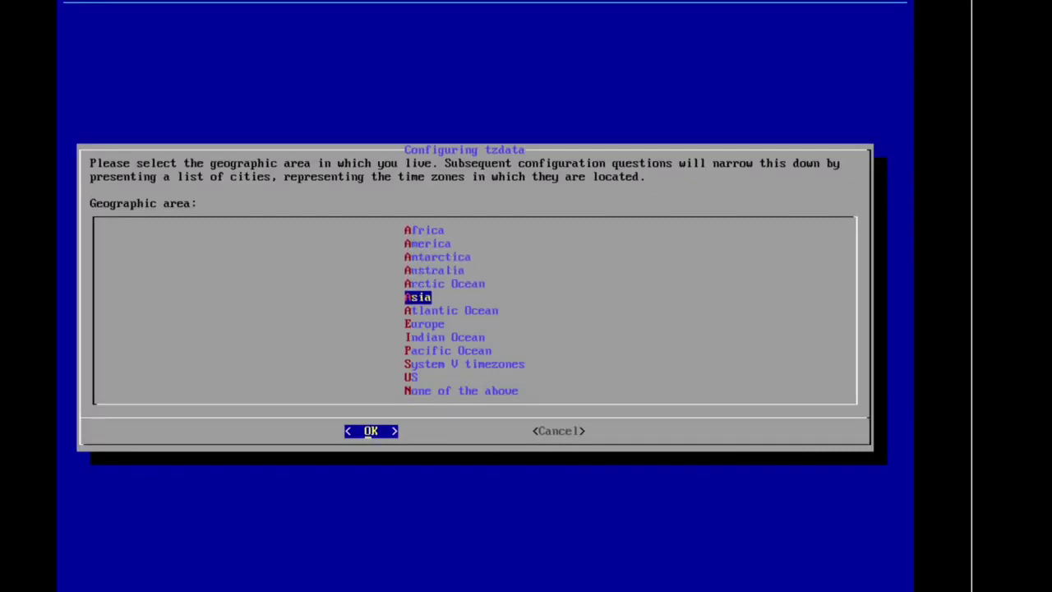
{"action": "key", "text": "Down"}
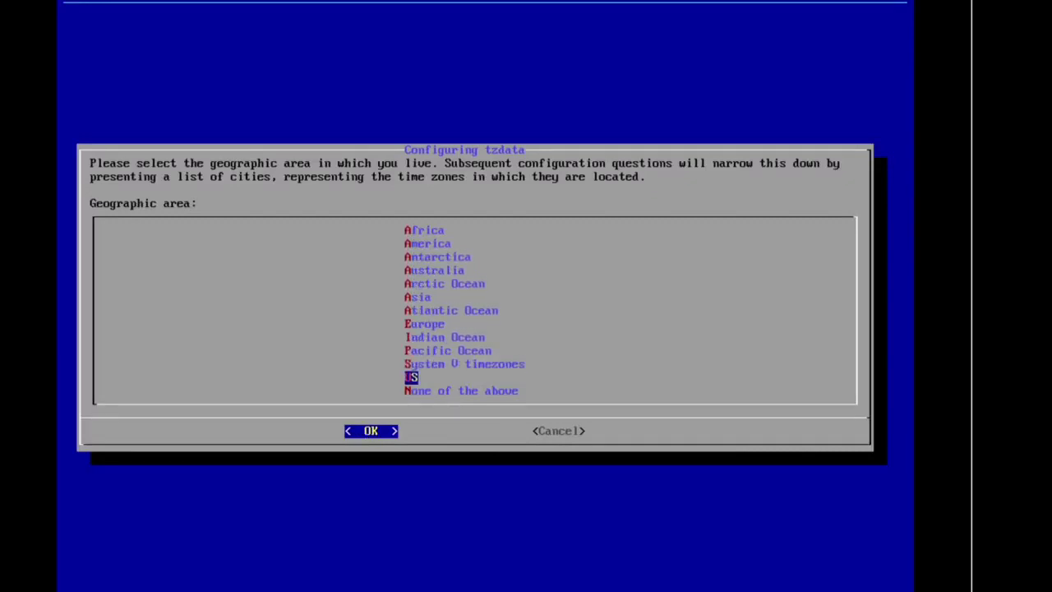
{"action": "key", "text": "Return"}
{"action": "key", "text": "Down"}
{"action": "key", "text": "Down"}
{"action": "key", "text": "Down"}
{"action": "key", "text": "Down"}
{"action": "key", "text": "Down"}
{"action": "key", "text": "Down"}
{"action": "key", "text": "Down"}
{"action": "key", "text": "Down"}
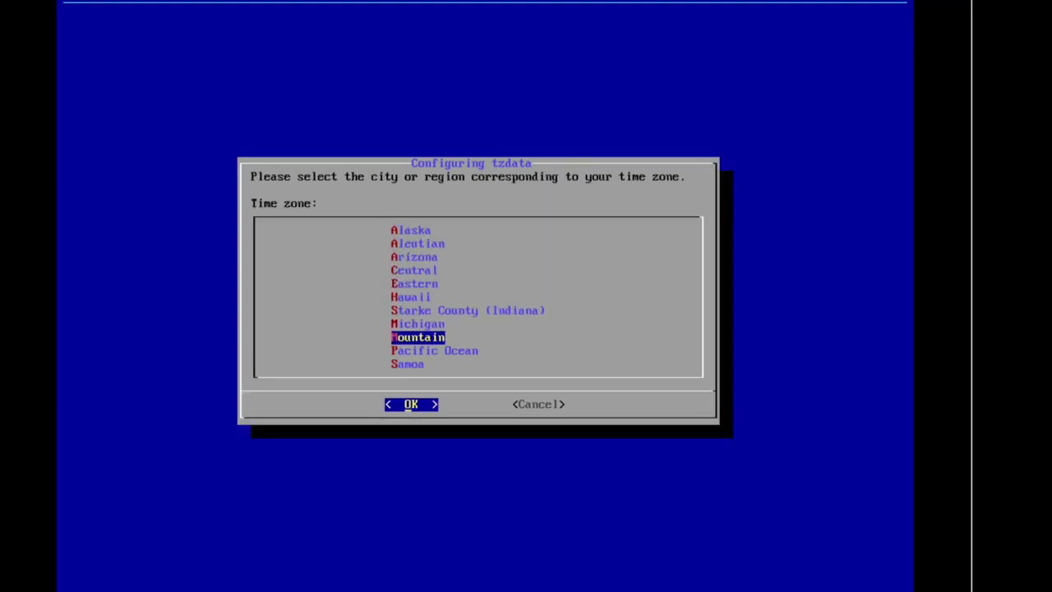
{"action": "key", "text": "Return"}
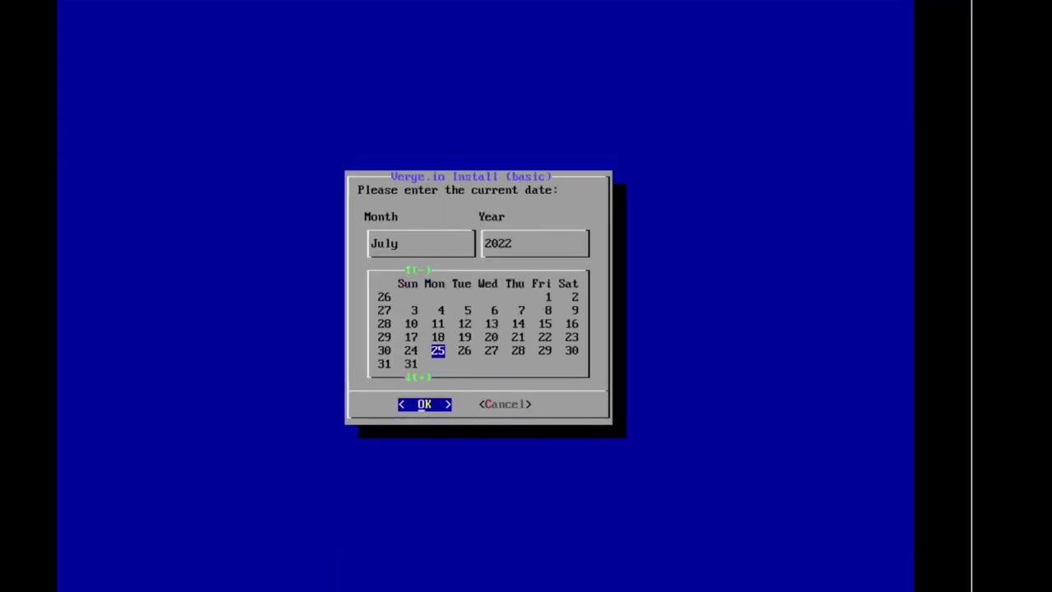
{"action": "key", "text": "Return"}
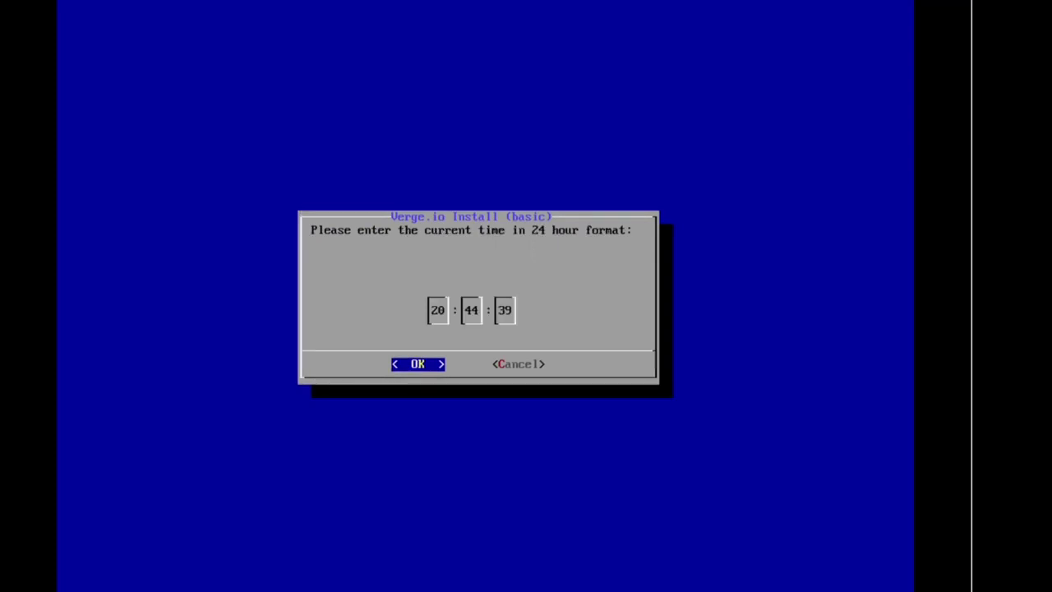
Accept the 20:44:39 time and name the cloud ReidCloud
{"action": "key", "text": "Return"}
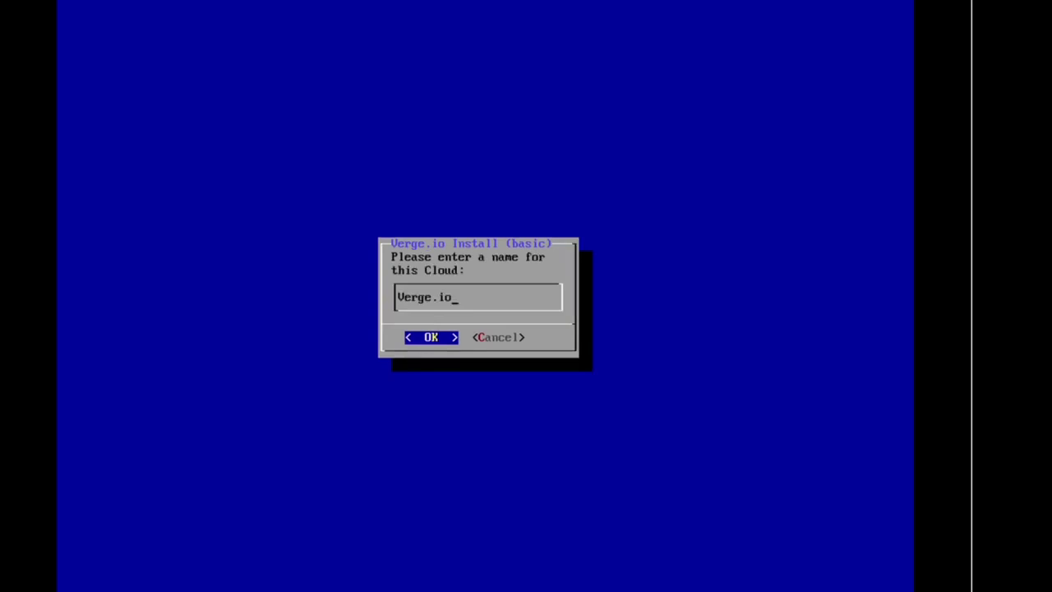
{"action": "key", "text": "BackSpace"}
{"action": "key", "text": "BackSpace"}
{"action": "key", "text": "BackSpace"}
{"action": "key", "text": "BackSpace"}
{"action": "key", "text": "BackSpace"}
{"action": "key", "text": "BackSpace"}
{"action": "key", "text": "BackSpace"}
{"action": "key", "text": "BackSpace"}
{"action": "type", "text": "Verge"}
{"action": "key", "text": "BackSpace"}
{"action": "key", "text": "BackSpace"}
{"action": "key", "text": "BackSpace"}
{"action": "key", "text": "BackSpace"}
{"action": "key", "text": "BackSpace"}
{"action": "type", "text": "ReidCloud"}
{"action": "key", "text": "Return"}
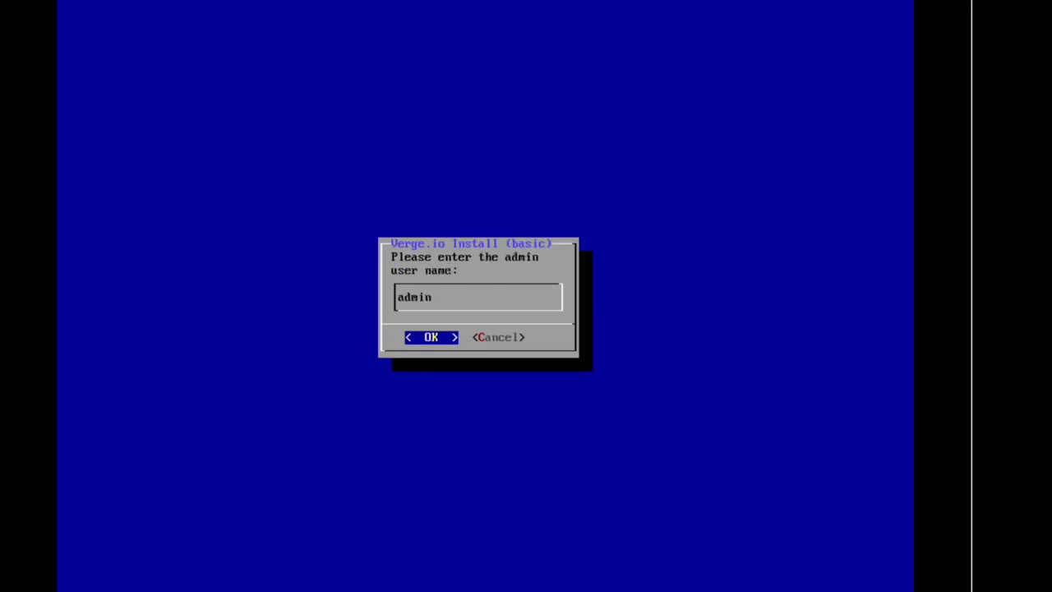
Keep admin as the user, set and confirm its password, and enter the admin's e-mail address
{"action": "key", "text": "Return"}
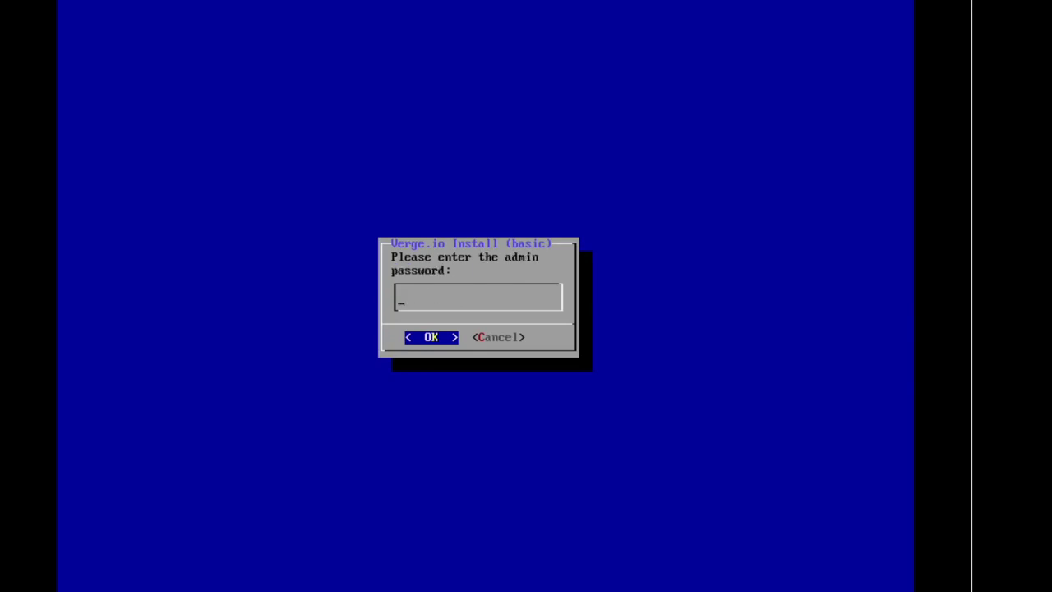
{"action": "type", "text": "********"}
{"action": "key", "text": "Return"}
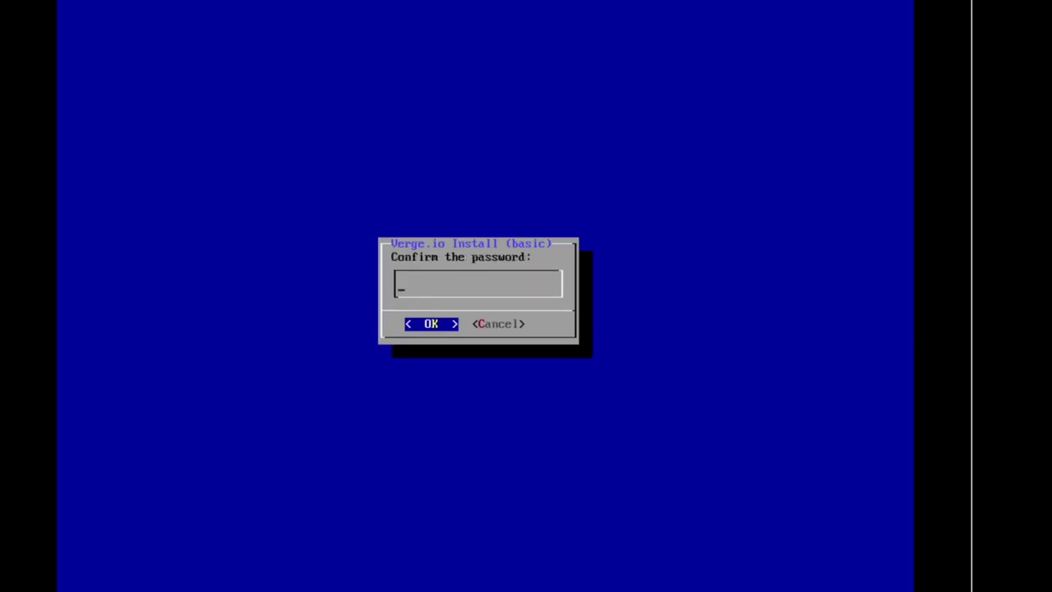
{"action": "type", "text": "********"}
{"action": "key", "text": "Return"}
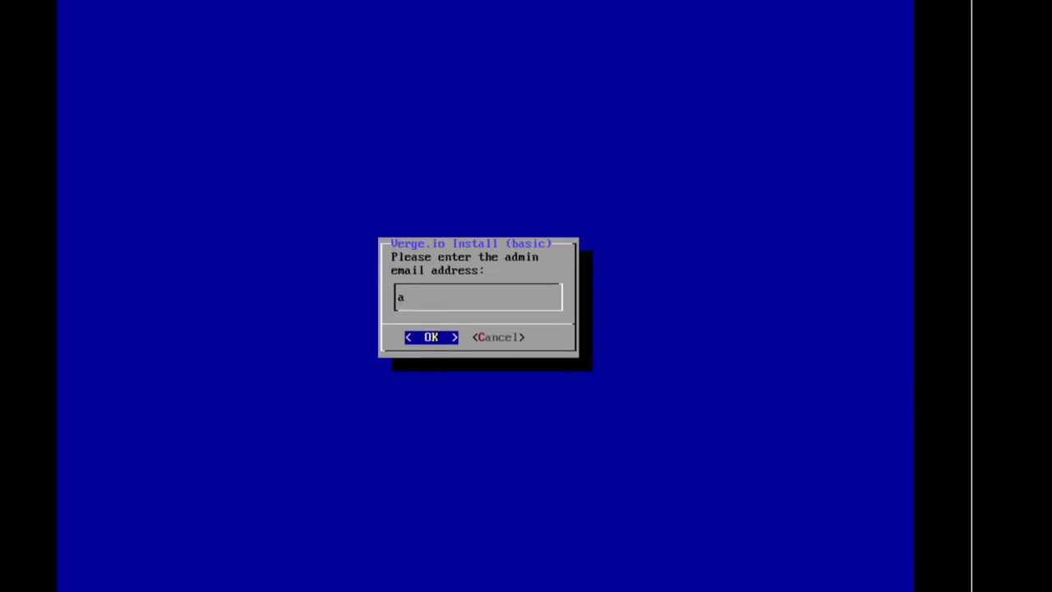
{"action": "key", "text": "Return"}
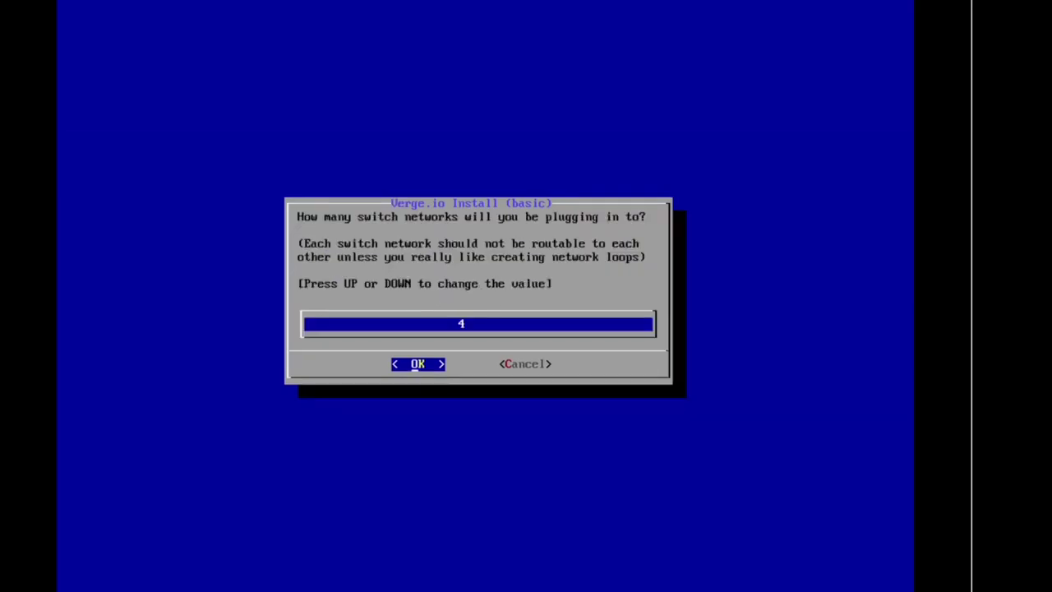
Keep the switch network count at 4
{"action": "key", "text": "Down"}
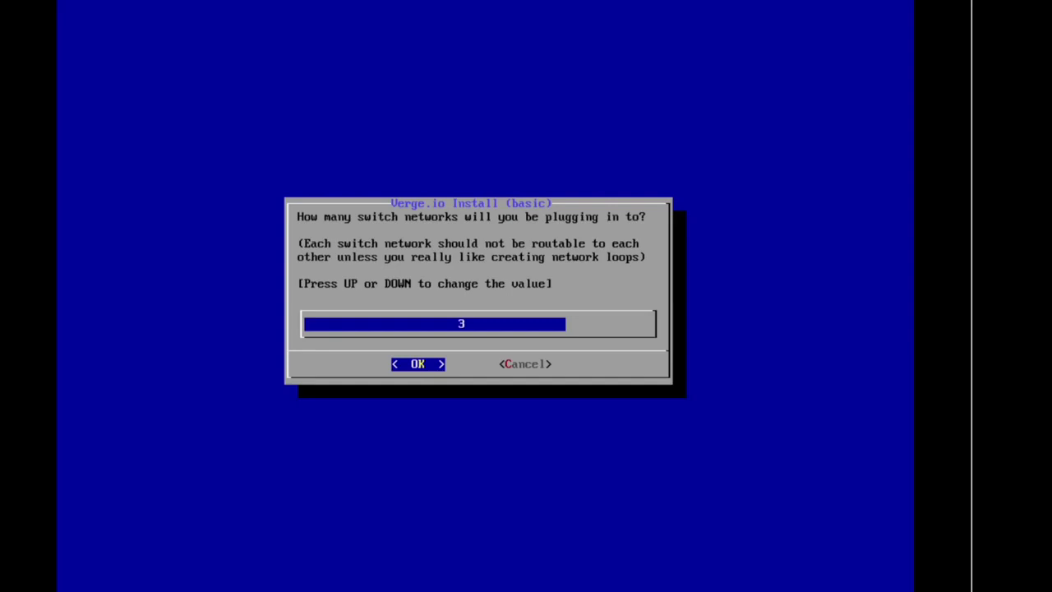
{"action": "key", "text": "Up"}
{"action": "key", "text": "Return"}
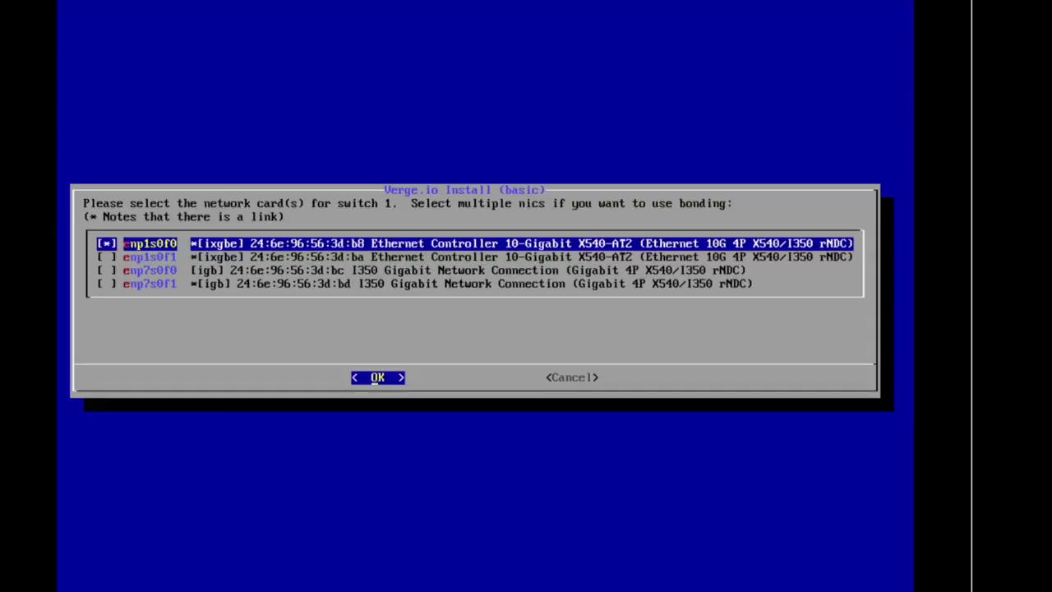
Select enp1s0f0 as switch 1's network card
{"action": "key", "text": "Down"}
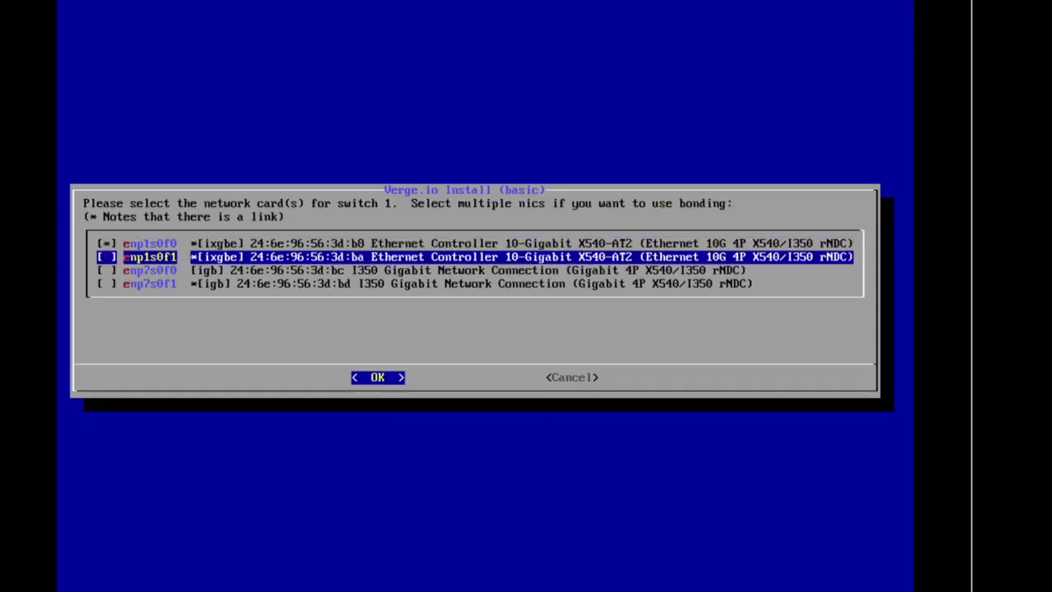
{"action": "key", "text": "Down"}
{"action": "key", "text": "Down"}
{"action": "key", "text": "Up"}
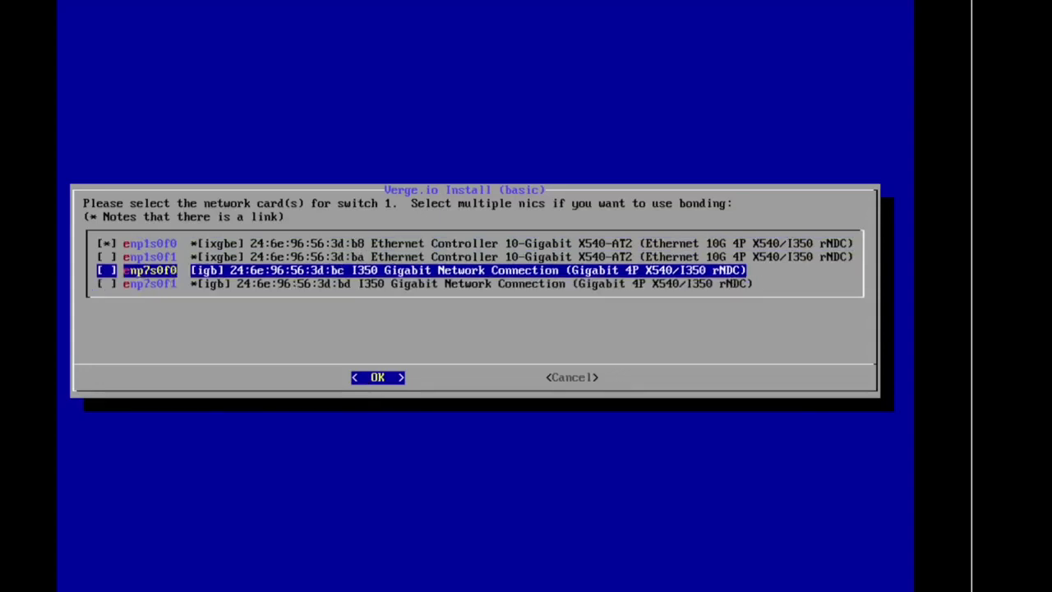
{"action": "key", "text": "Up"}
{"action": "key", "text": "Up"}
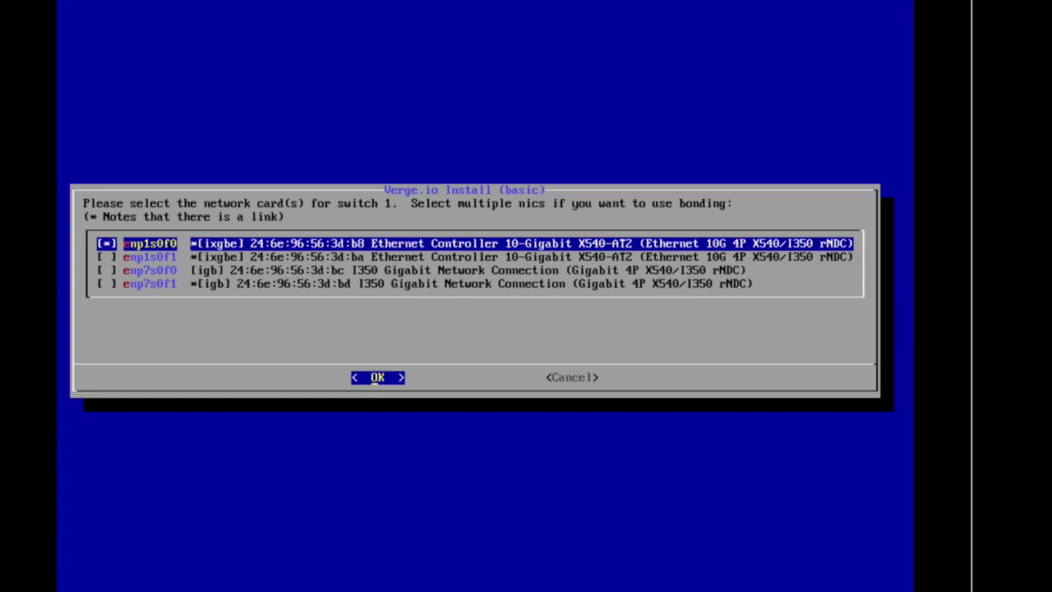
{"action": "key", "text": "Return"}
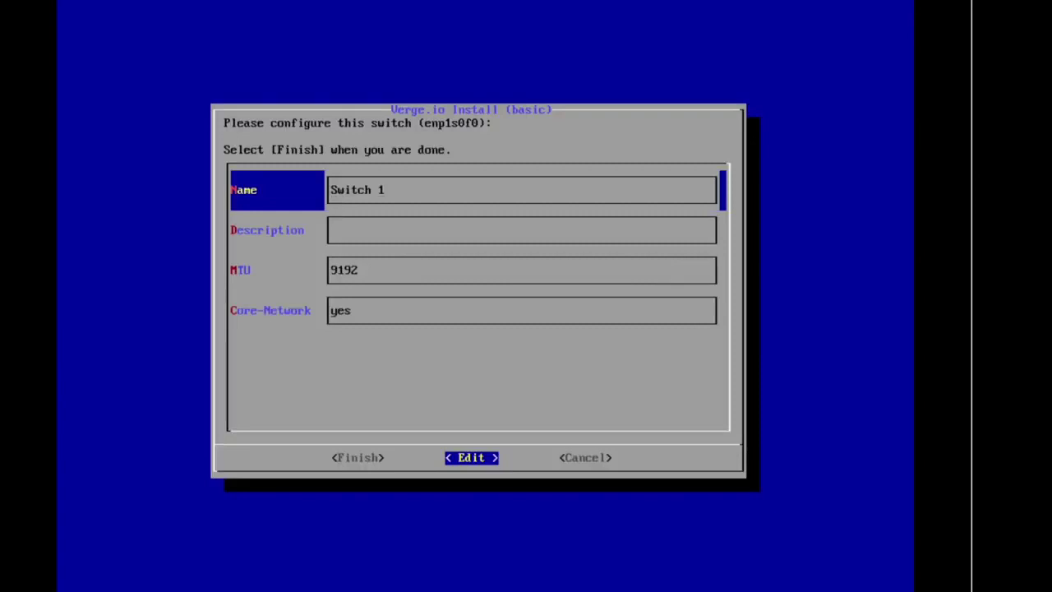
Rename switch 1 to Core1, keep MTU 9192 as core network, and accept IP 172.16.1.2/24
{"action": "key", "text": "BackSpace"}
{"action": "key", "text": "BackSpace"}
{"action": "key", "text": "BackSpace"}
{"action": "key", "text": "BackSpace"}
{"action": "key", "text": "BackSpace"}
{"action": "key", "text": "BackSpace"}
{"action": "key", "text": "BackSpace"}
{"action": "type", "text": "Core"}
{"action": "key", "text": "Return"}
{"action": "key", "text": "Down"}
{"action": "key", "text": "Down"}
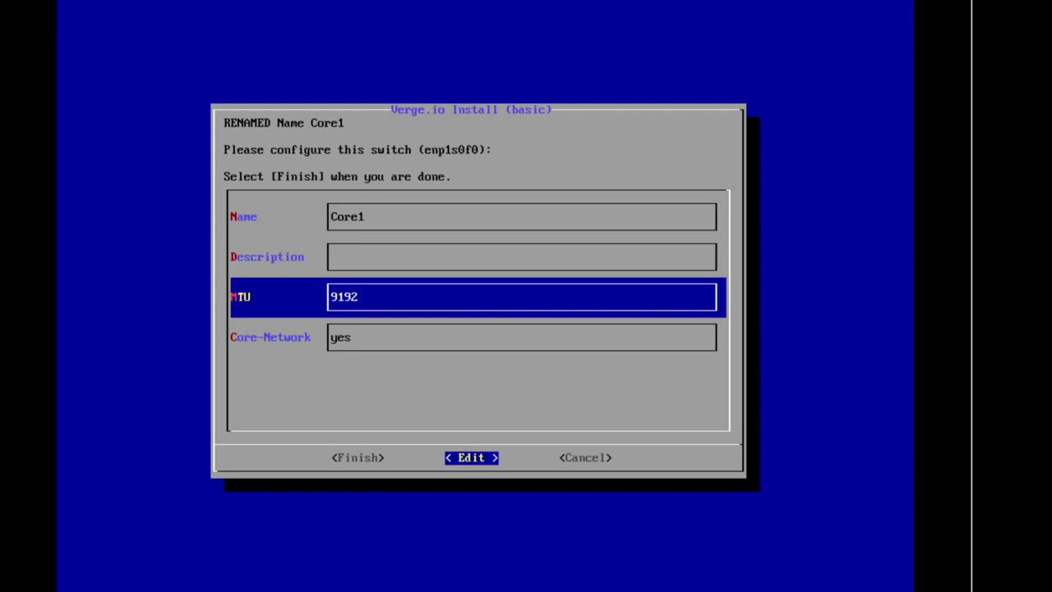
{"action": "key", "text": "Down"}
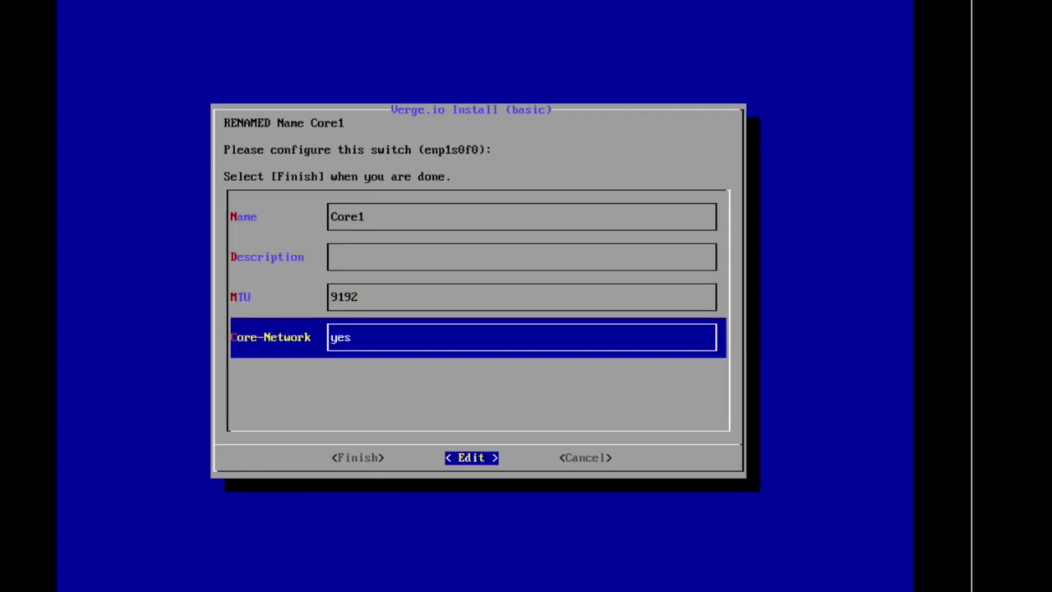
{"action": "key", "text": "Left"}
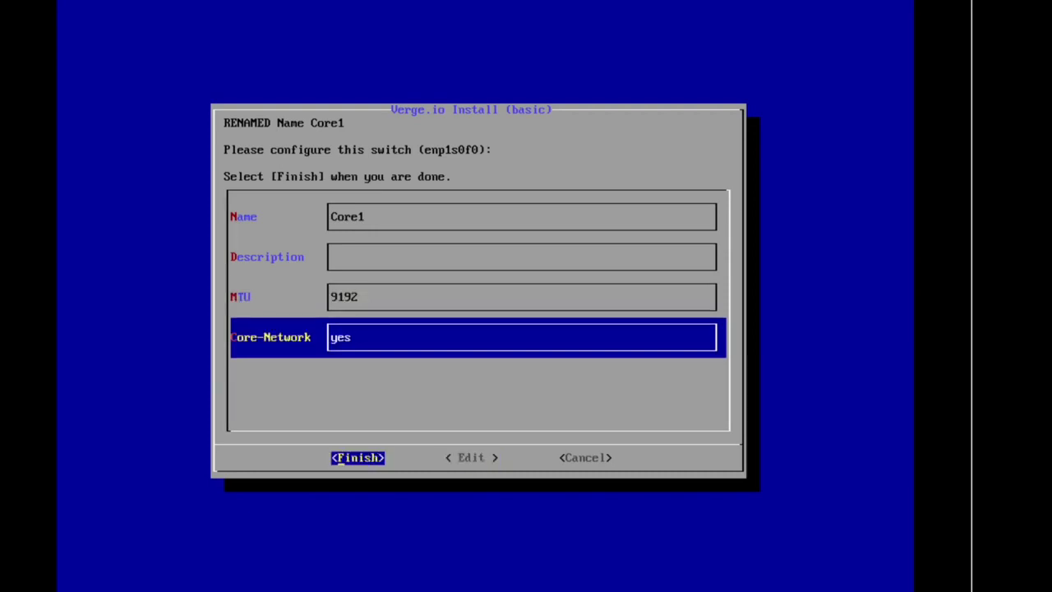
{"action": "key", "text": "Return"}
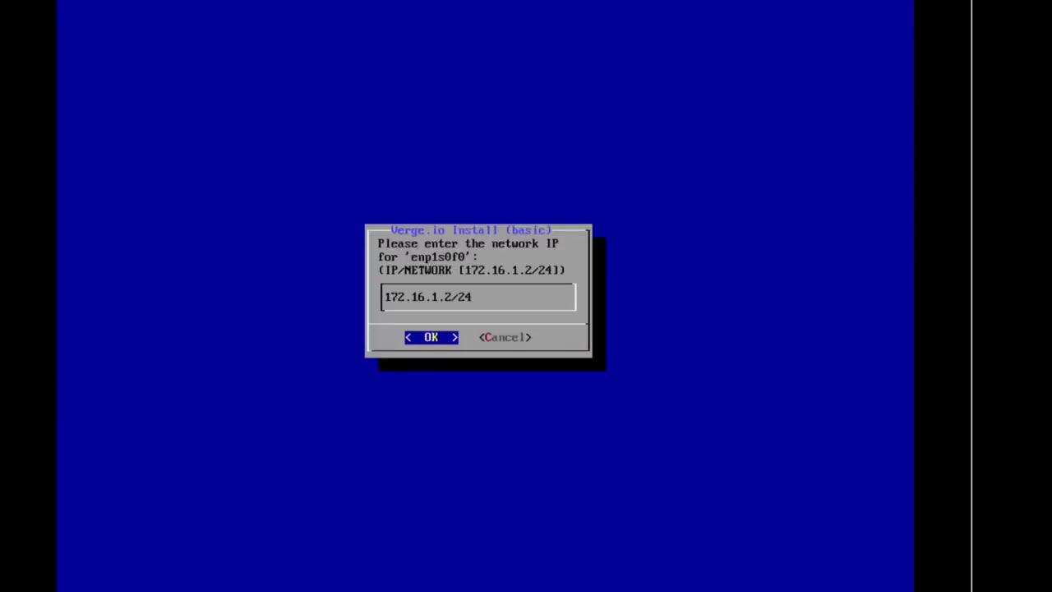
{"action": "key", "text": "Return"}
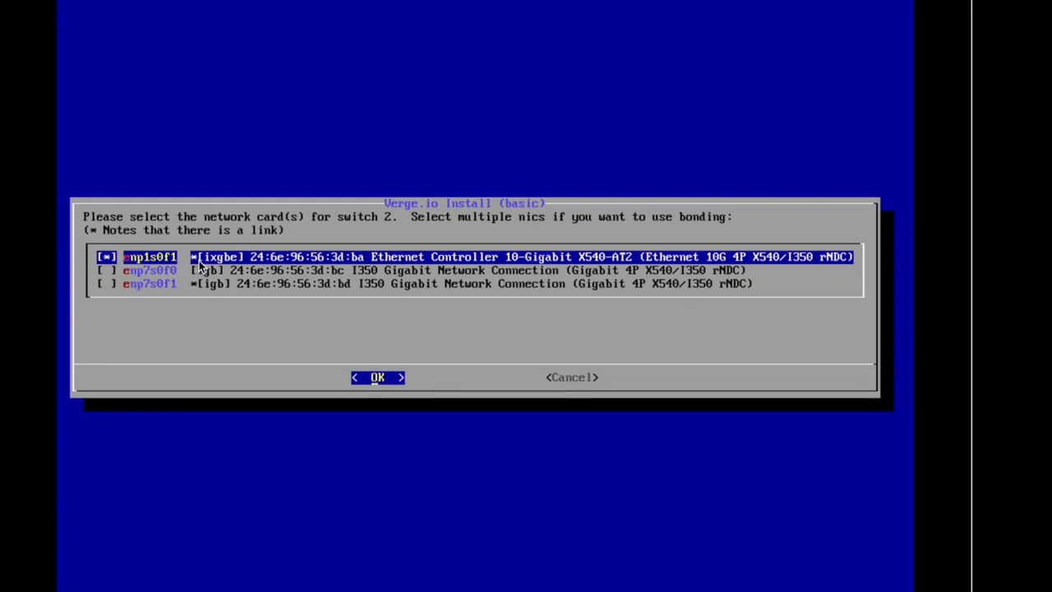
Assign enp1s0f1 to switch 2, rename it Core2, and accept IP 172.16.2.2/24
{"action": "key", "text": "Return"}
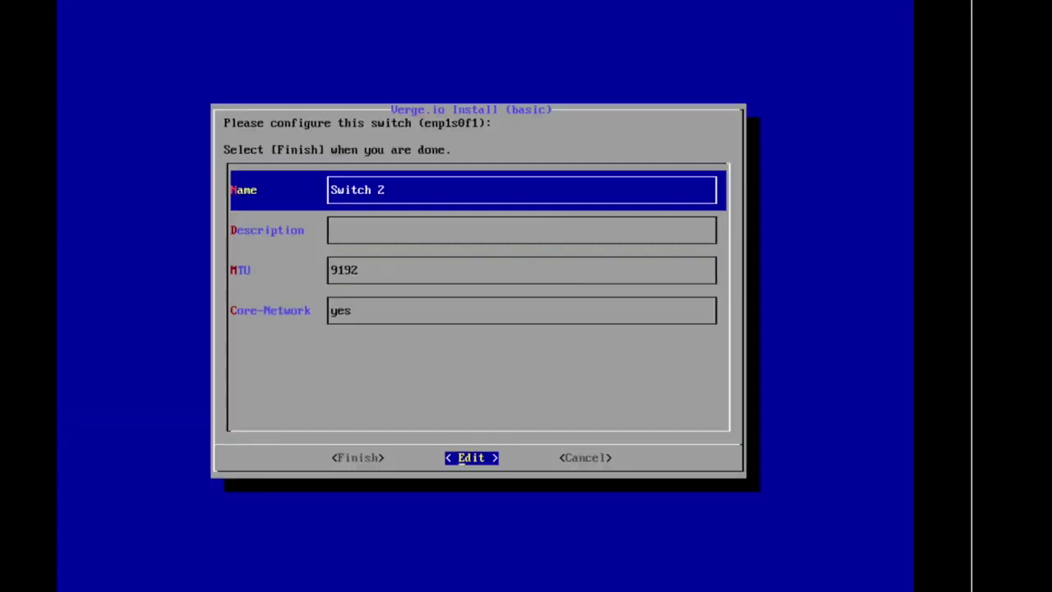
{"action": "key", "text": "Return"}
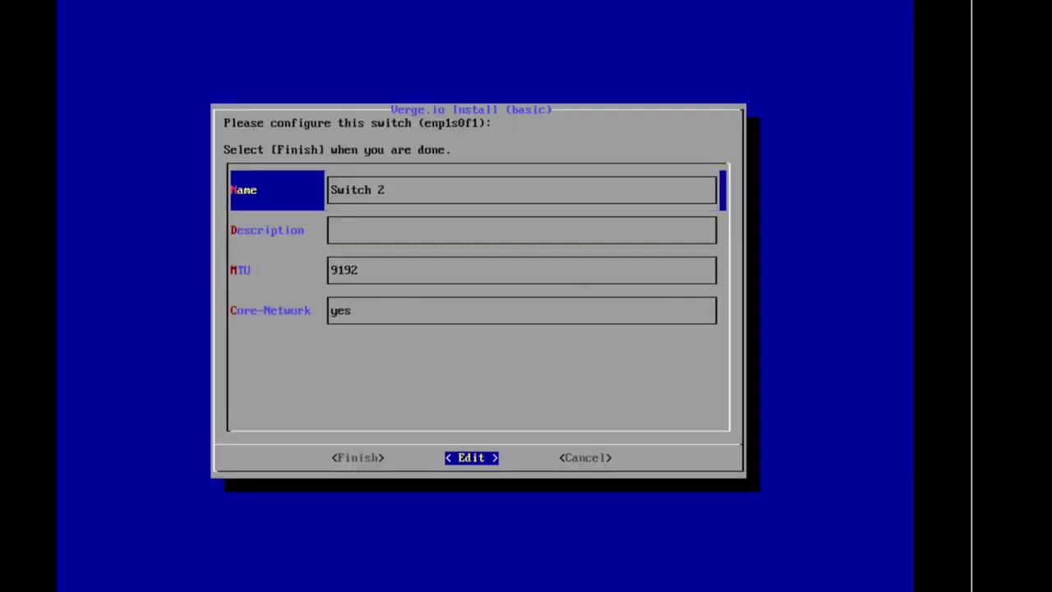
{"action": "key", "text": "Right"}
{"action": "key", "text": "Right"}
{"action": "key", "text": "Right"}
{"action": "key", "text": "Right"}
{"action": "key", "text": "Right"}
{"action": "key", "text": "Right"}
{"action": "key", "text": "BackSpace"}
{"action": "key", "text": "BackSpace"}
{"action": "key", "text": "BackSpace"}
{"action": "key", "text": "BackSpace"}
{"action": "key", "text": "BackSpace"}
{"action": "key", "text": "BackSpace"}
{"action": "key", "text": "BackSpace"}
{"action": "type", "text": "Core"}
{"action": "key", "text": "Return"}
{"action": "key", "text": "Down"}
{"action": "key", "text": "Down"}
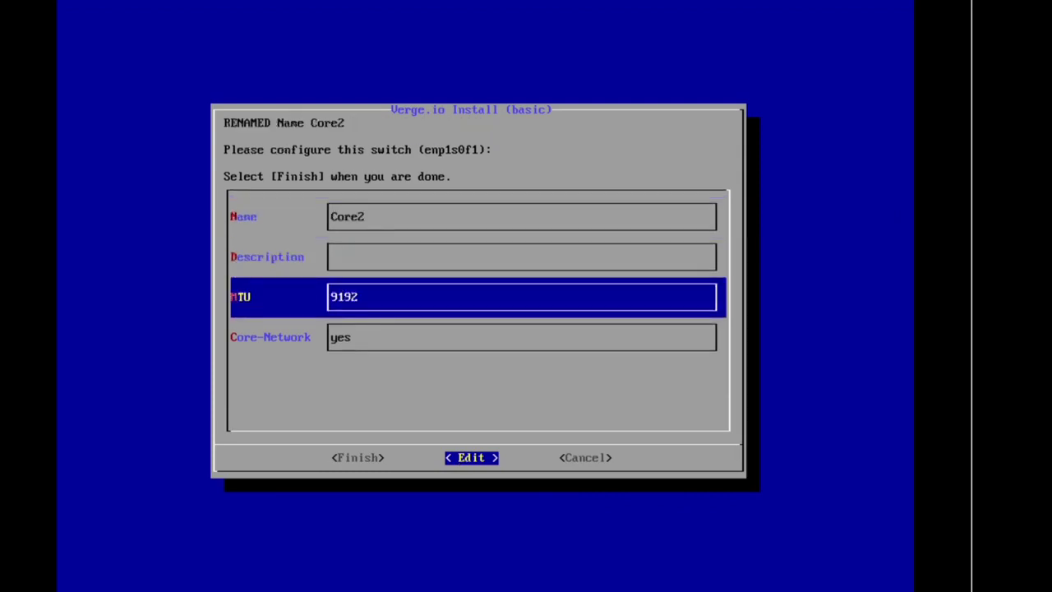
{"action": "key", "text": "Down"}
{"action": "key", "text": "Left"}
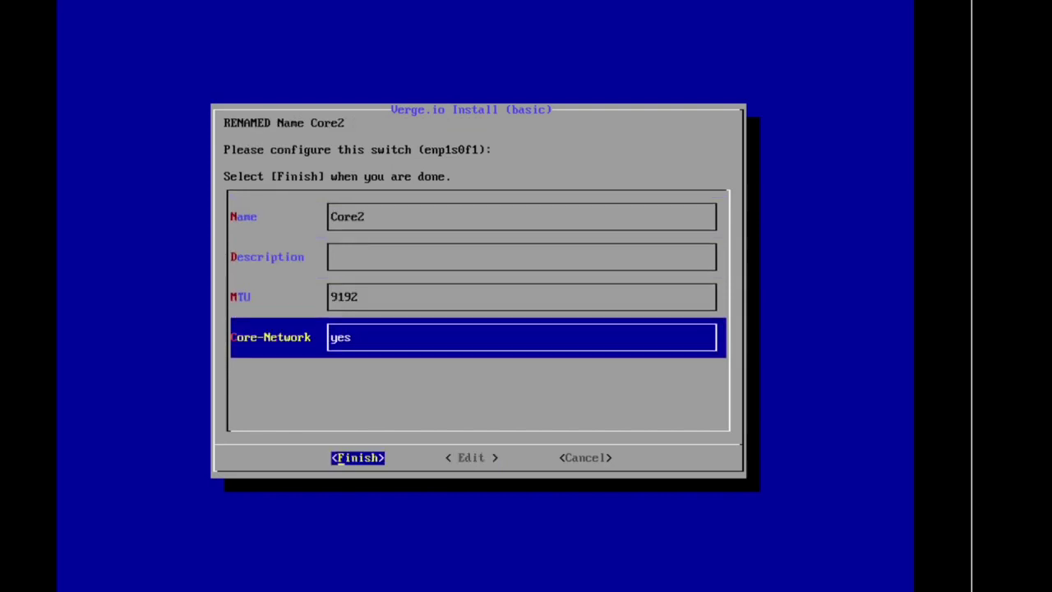
{"action": "key", "text": "Return"}
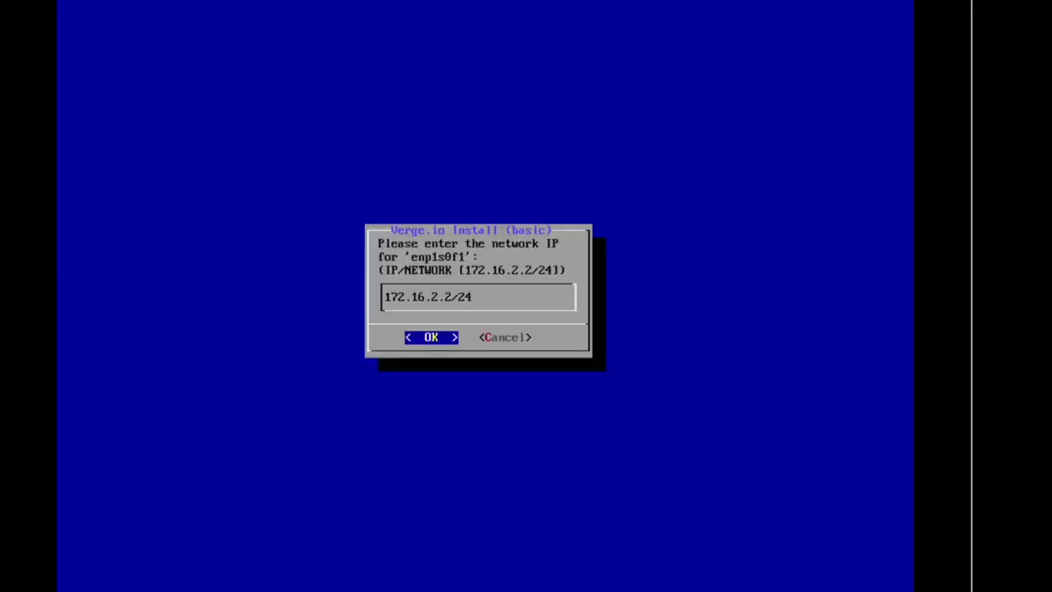
{"action": "key", "text": "Return"}
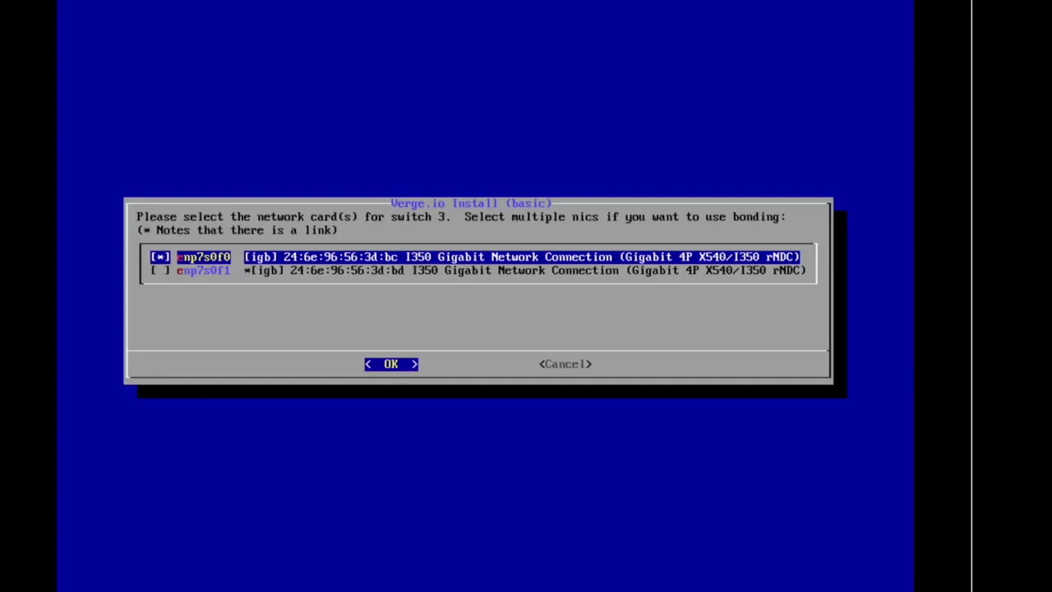
Give switch 3 only the enp7s0f1 card, unchecking enp7s0f0
{"action": "key", "text": "Down"}
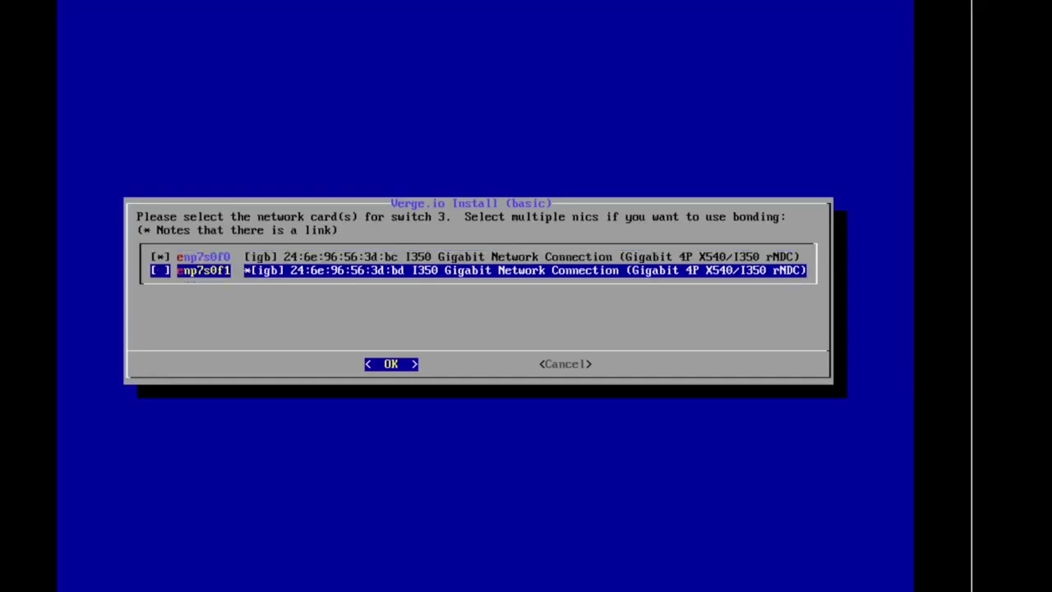
{"action": "key", "text": "Up"}
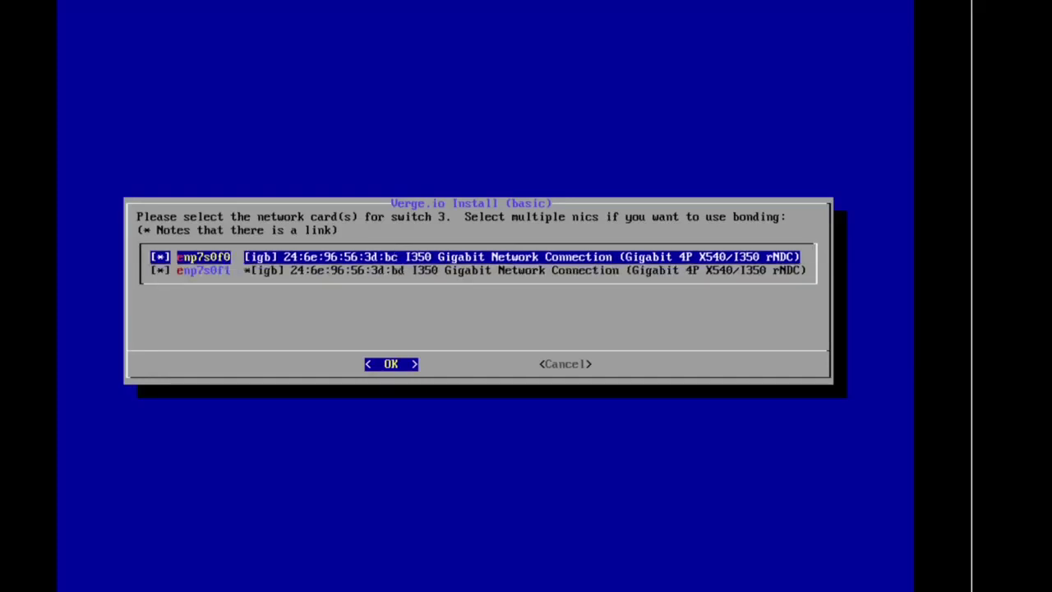
{"action": "key", "text": "space"}
{"action": "key", "text": "Down"}
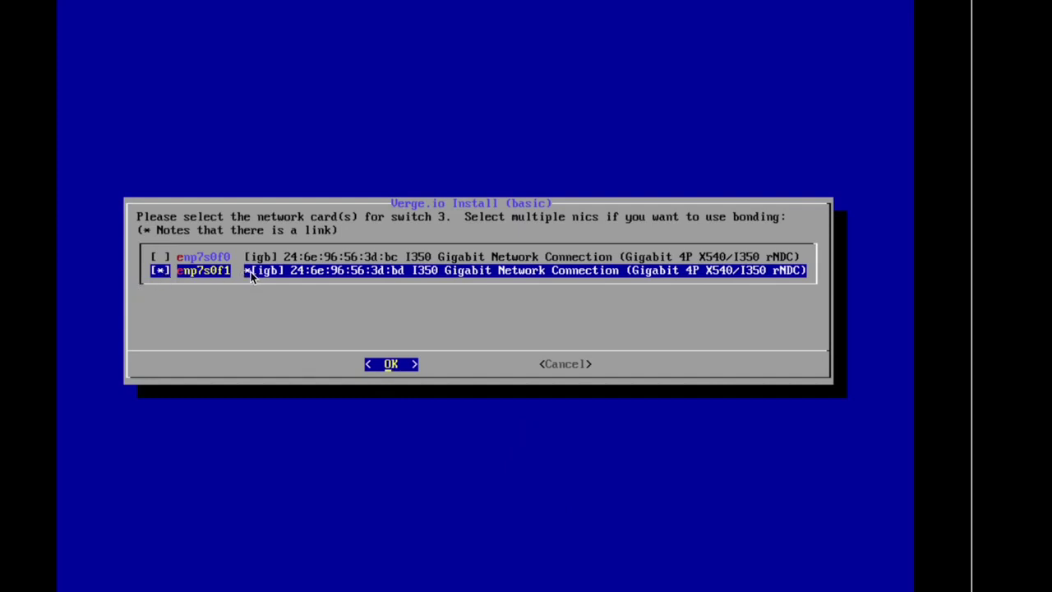
{"action": "key", "text": "Return"}
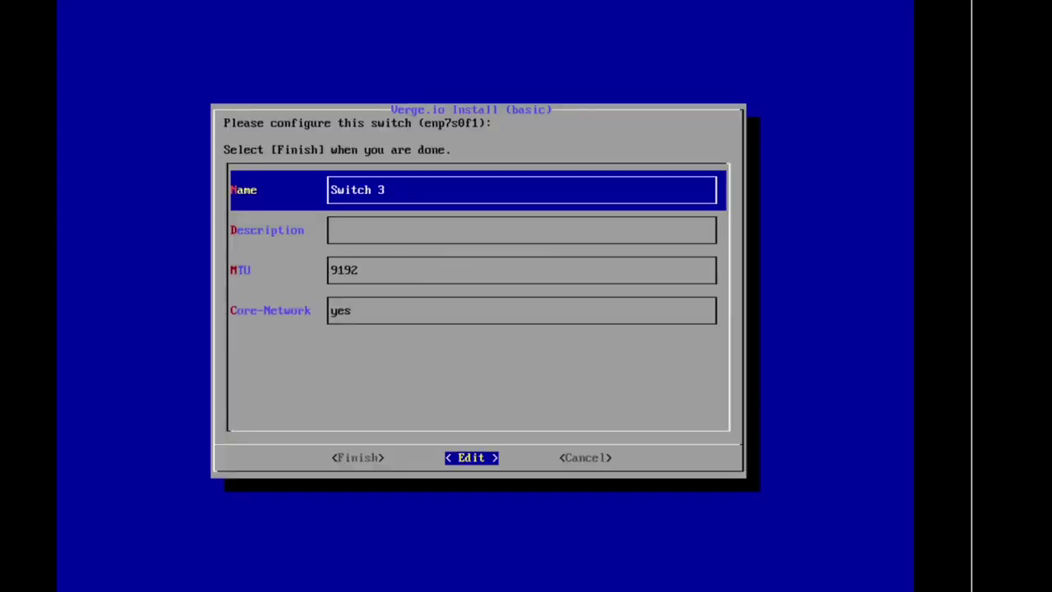
Name switch 3 Ext-UI and set its Core-Network to no
{"action": "key", "text": "Return"}
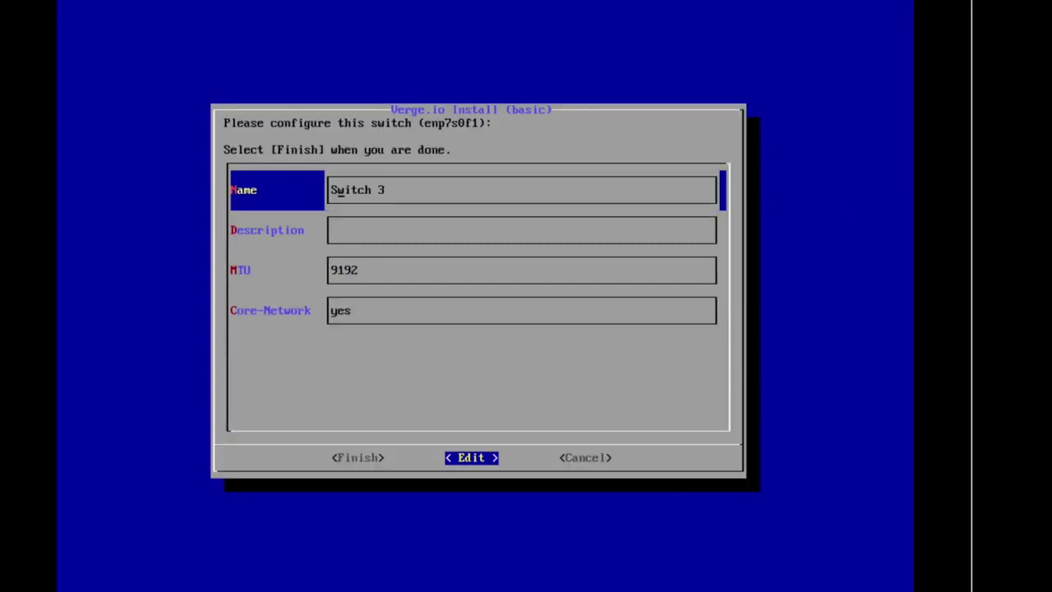
{"action": "key", "text": "End"}
{"action": "key", "text": "BackSpace"}
{"action": "key", "text": "BackSpace"}
{"action": "key", "text": "BackSpace"}
{"action": "key", "text": "BackSpace"}
{"action": "key", "text": "BackSpace"}
{"action": "key", "text": "BackSpace"}
{"action": "key", "text": "BackSpace"}
{"action": "key", "text": "BackSpace"}
{"action": "type", "text": "We"}
{"action": "key", "text": "BackSpace"}
{"action": "key", "text": "BackSpace"}
{"action": "type", "text": "Ext-UI"}
{"action": "key", "text": "Return"}
{"action": "key", "text": "Down"}
{"action": "key", "text": "Down"}
{"action": "key", "text": "Down"}
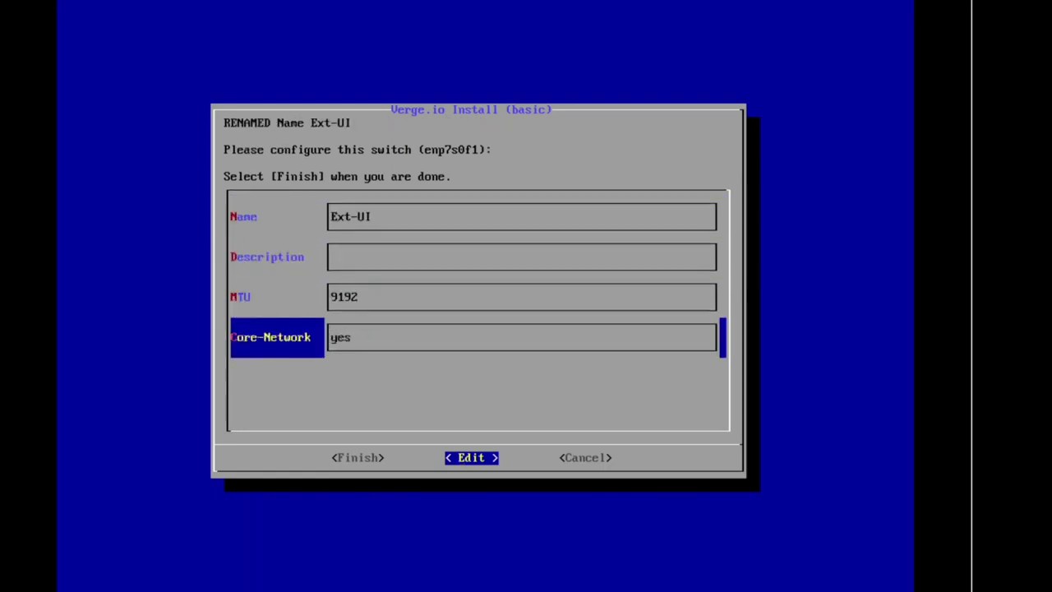
{"action": "key", "text": "BackSpace"}
{"action": "key", "text": "BackSpace"}
{"action": "key", "text": "BackSpace"}
{"action": "type", "text": "no"}
{"action": "key", "text": "Return"}
{"action": "key", "text": "Down"}
{"action": "key", "text": "Down"}
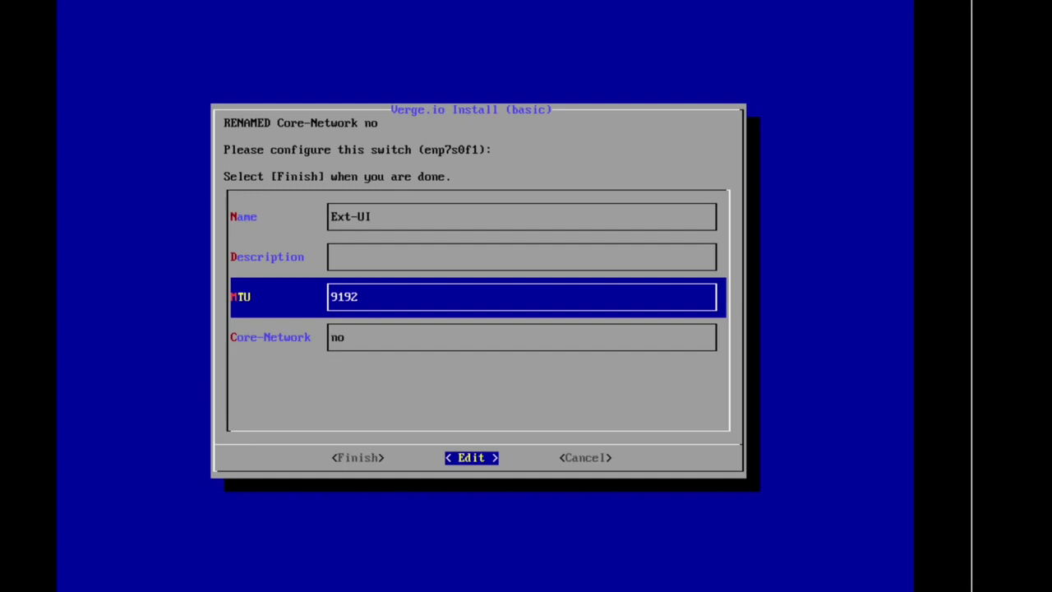
{"action": "key", "text": "Left"}
Finish the Ext-UI switch and assign enp7s0f0 to switch 4
{"action": "key", "text": "Return"}
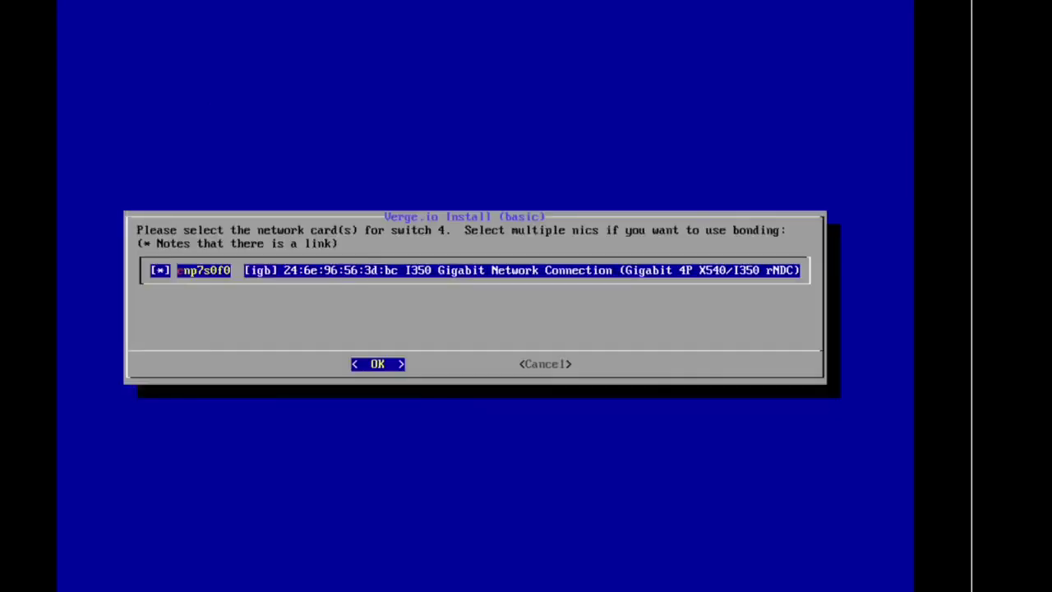
{"action": "key", "text": "Return"}
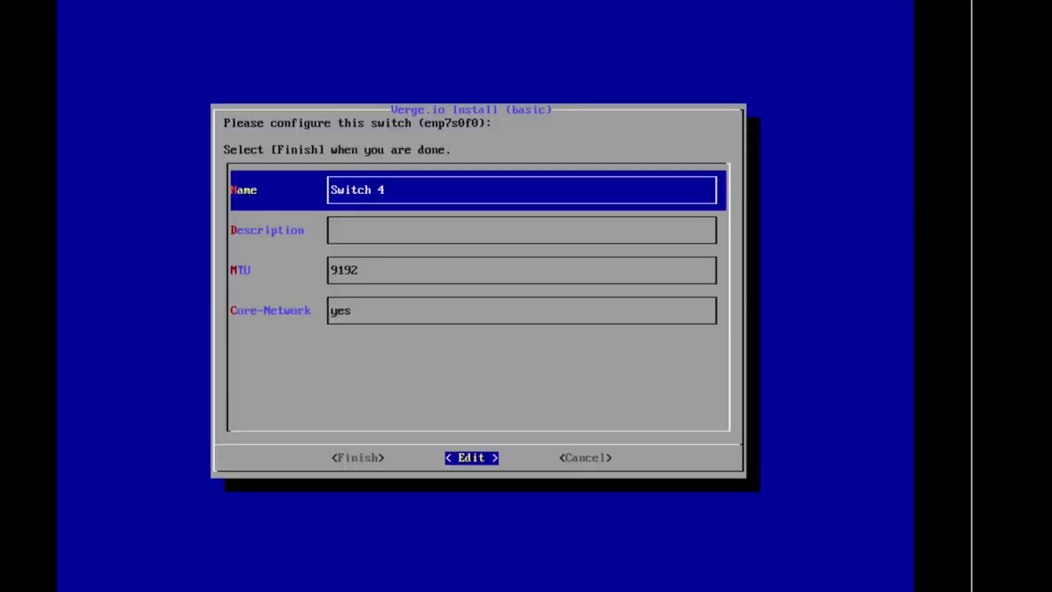
{"action": "key", "text": "Left"}
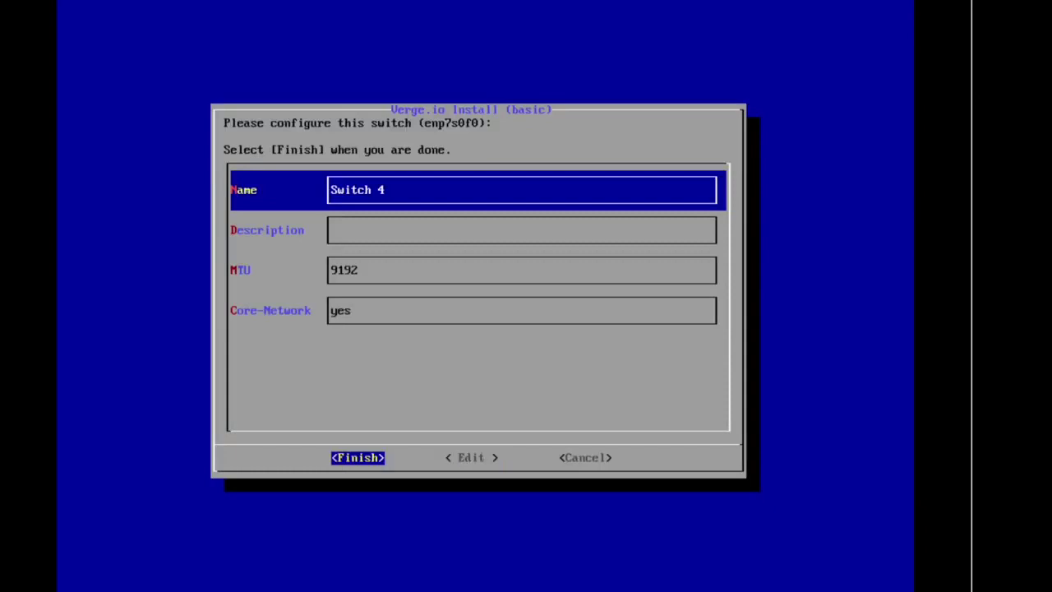
{"action": "key", "text": "Right"}
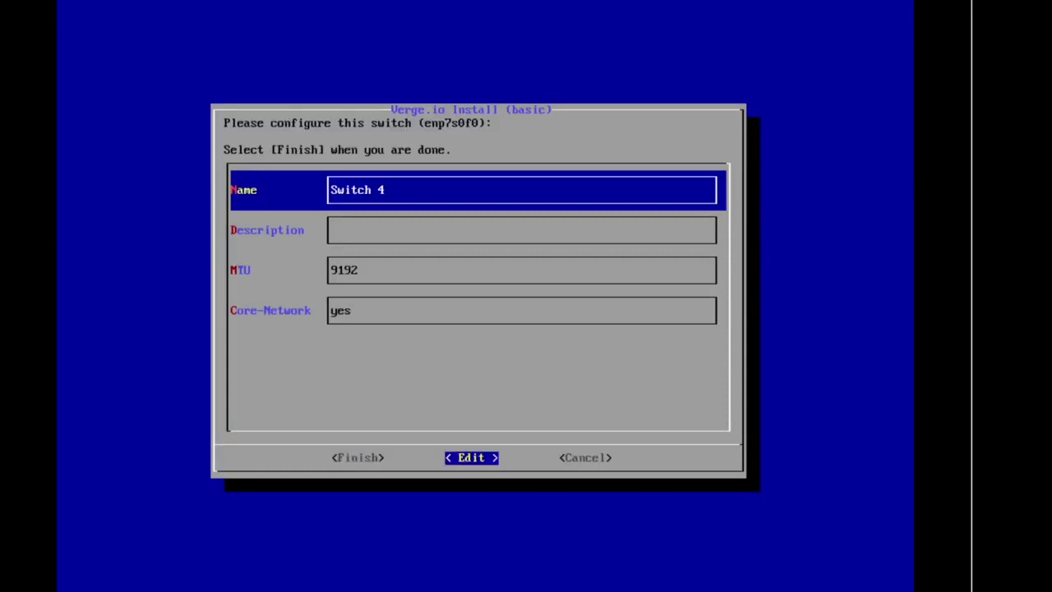
Set switch 4's Core-Network to no, name it Extra, and finish it
{"action": "key", "text": "Down"}
{"action": "key", "text": "Down"}
{"action": "key", "text": "Down"}
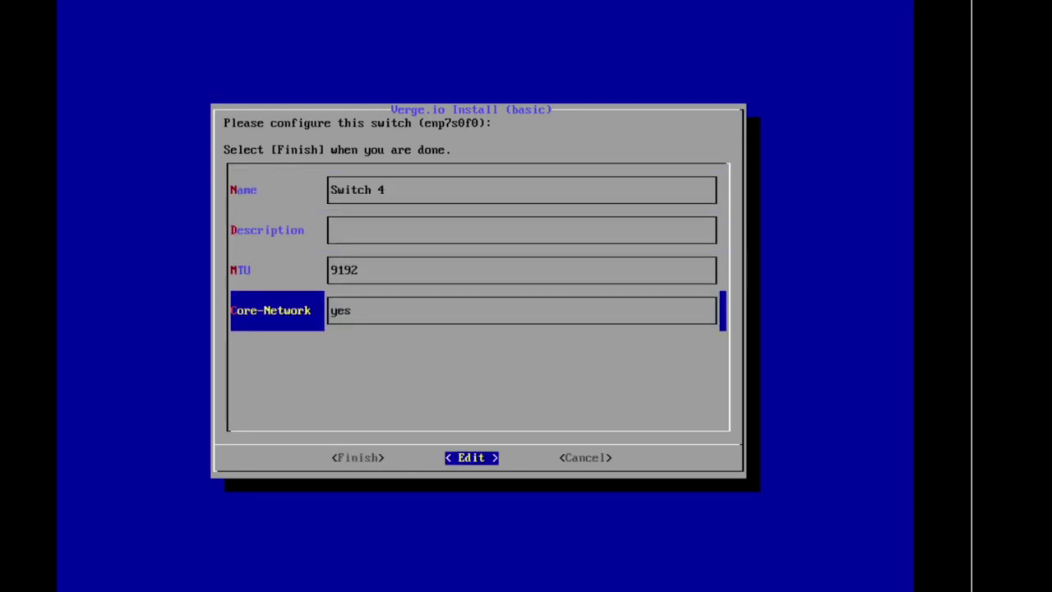
{"action": "key", "text": "BackSpace"}
{"action": "key", "text": "BackSpace"}
{"action": "key", "text": "BackSpace"}
{"action": "type", "text": "no"}
{"action": "key", "text": "BackSpace"}
{"action": "key", "text": "BackSpace"}
{"action": "type", "text": "no"}
{"action": "key", "text": "Return"}
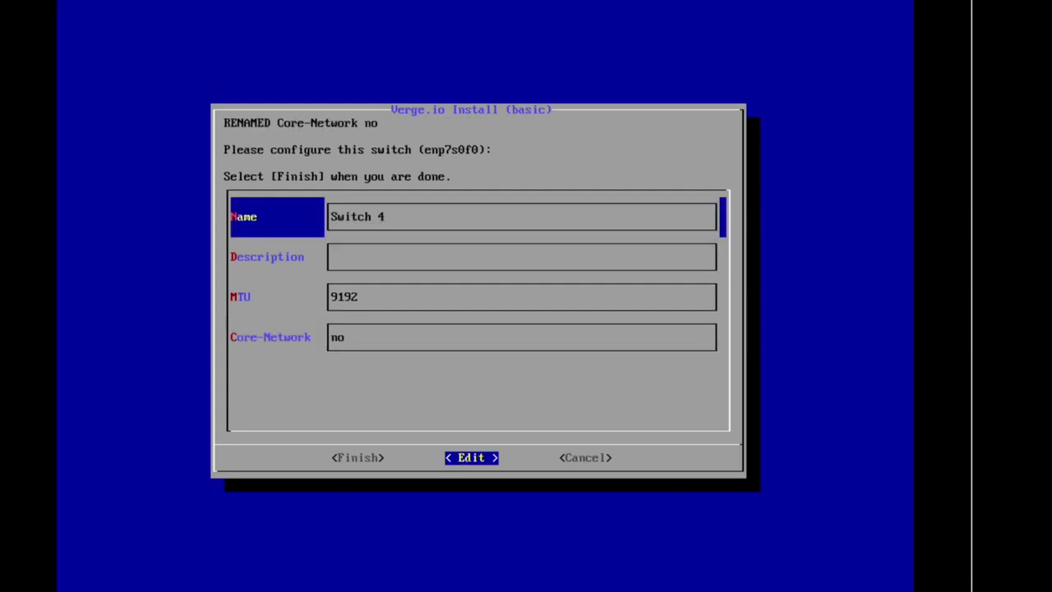
{"action": "key", "text": "BackSpace"}
{"action": "key", "text": "BackSpace"}
{"action": "key", "text": "BackSpace"}
{"action": "key", "text": "BackSpace"}
{"action": "key", "text": "BackSpace"}
{"action": "key", "text": "BackSpace"}
{"action": "key", "text": "BackSpace"}
{"action": "key", "text": "BackSpace"}
{"action": "type", "text": "Extra"}
{"action": "key", "text": "Return"}
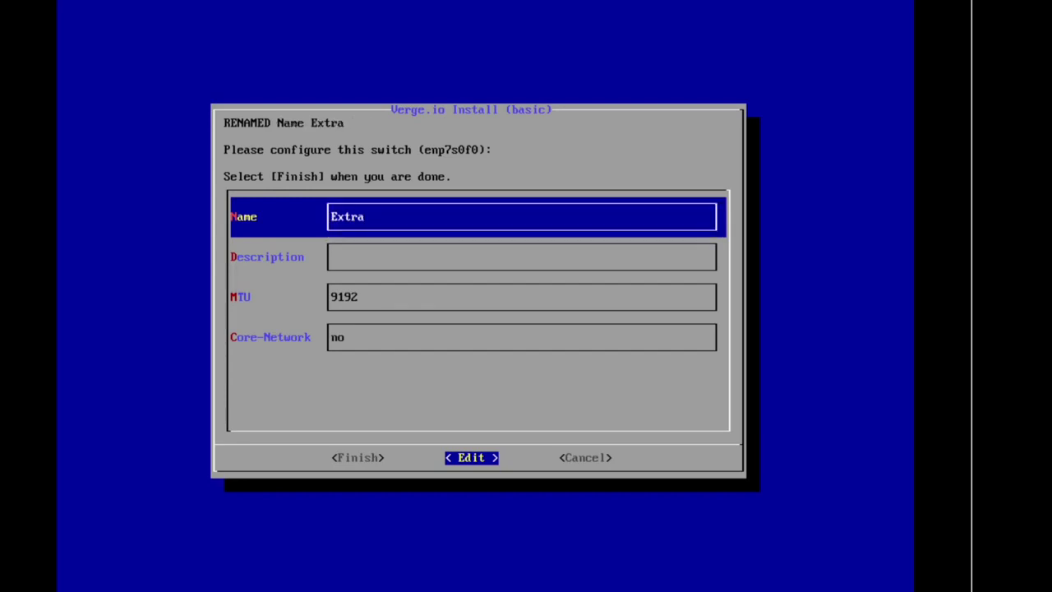
{"action": "key", "text": "Left"}
{"action": "key", "text": "Return"}
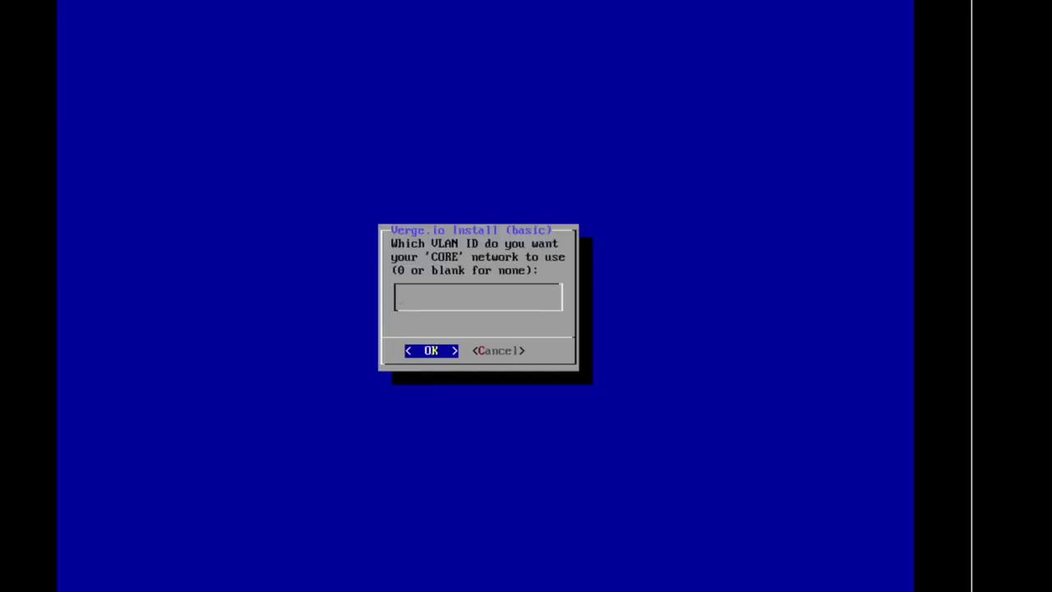
Leave CORE and DMZ without VLANs at default IPs 100.96.0.1/24 and 100.64.0.1/16
{"action": "key", "text": "Return"}
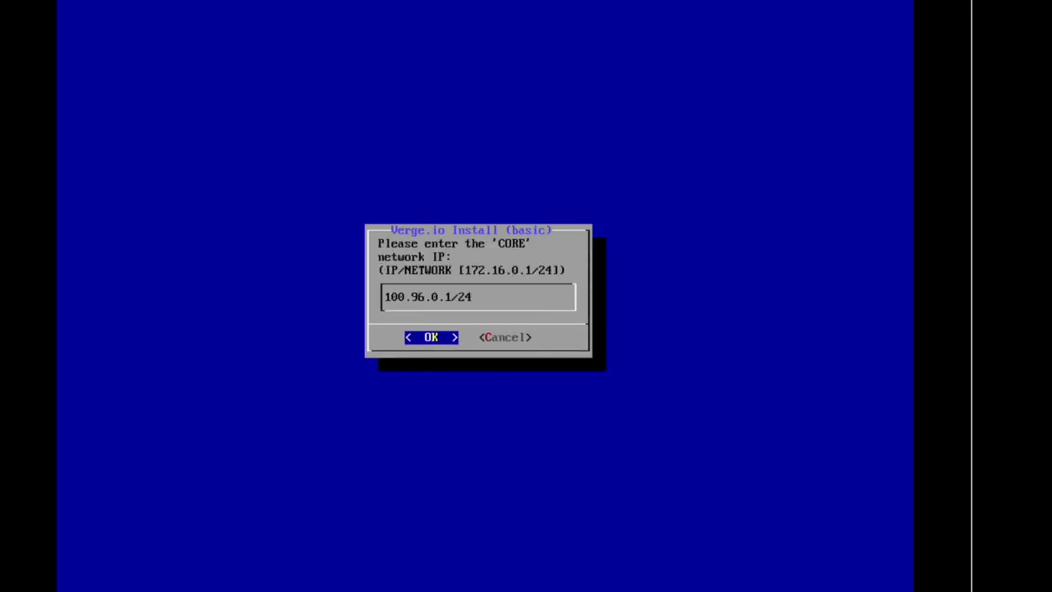
{"action": "key", "text": "Return"}
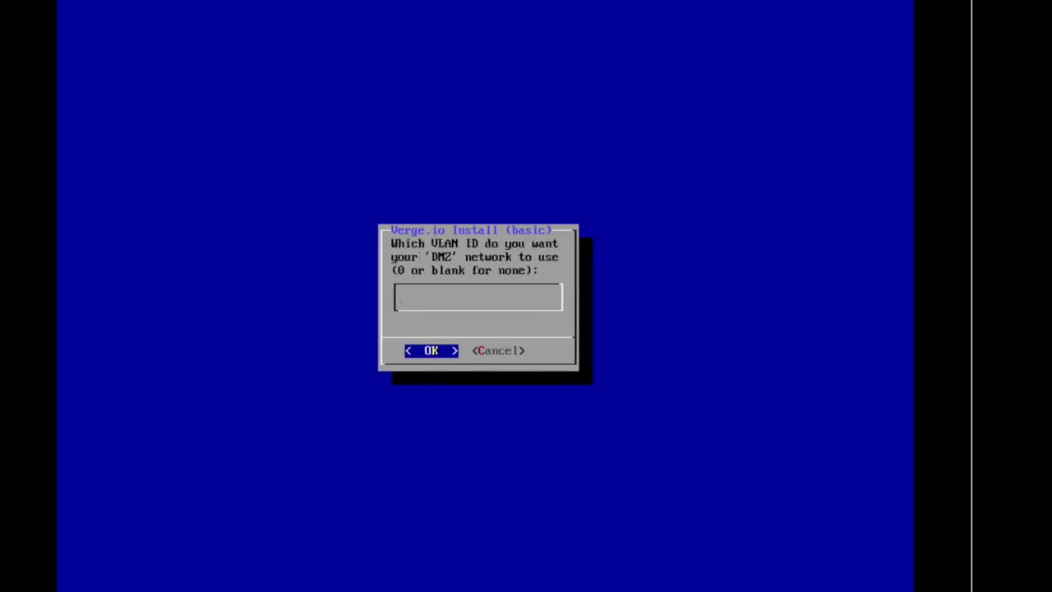
{"action": "key", "text": "Return"}
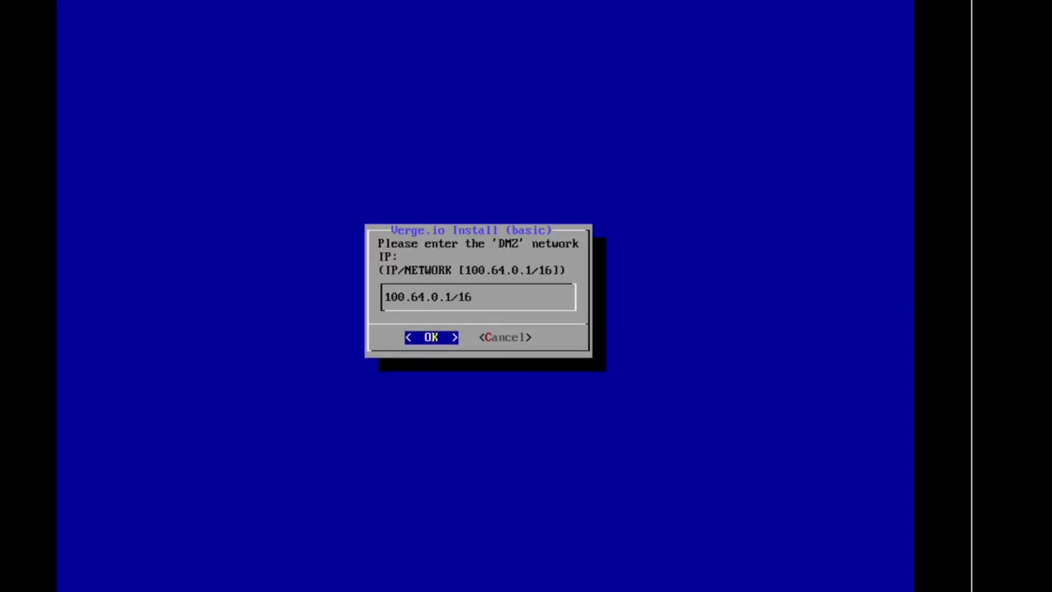
{"action": "key", "text": "Return"}
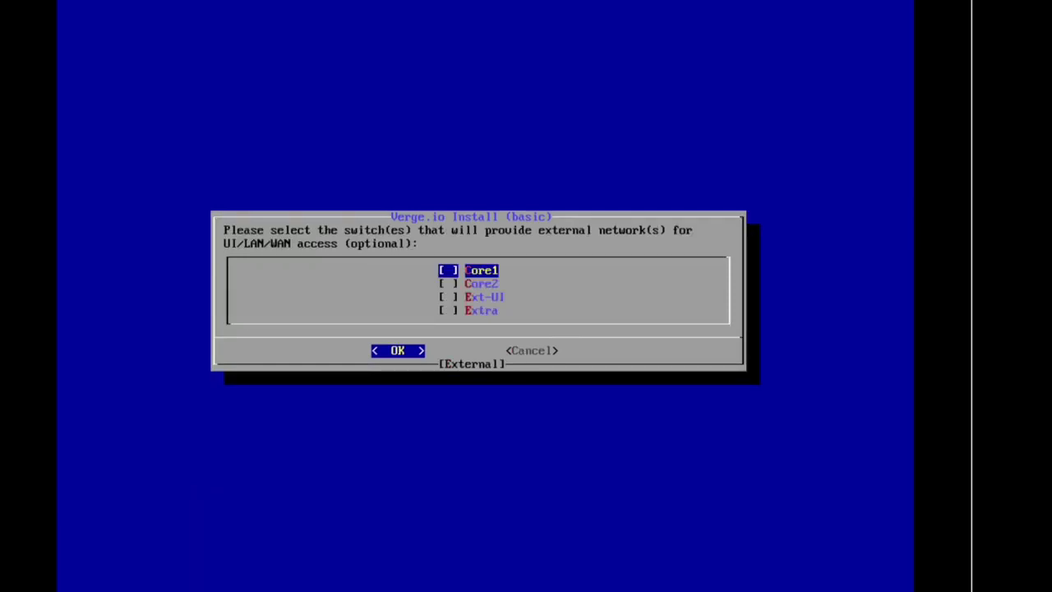
Make Ext-UI the external-access switch with no VLAN
{"action": "key", "text": "Down"}
{"action": "key", "text": "Down"}
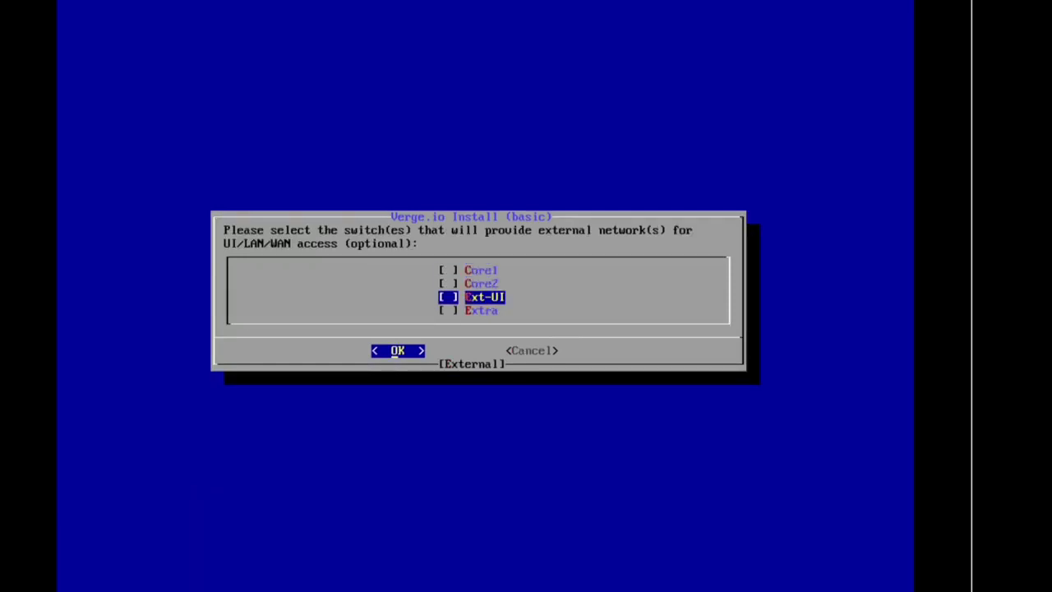
{"action": "key", "text": "space"}
{"action": "key", "text": "Return"}
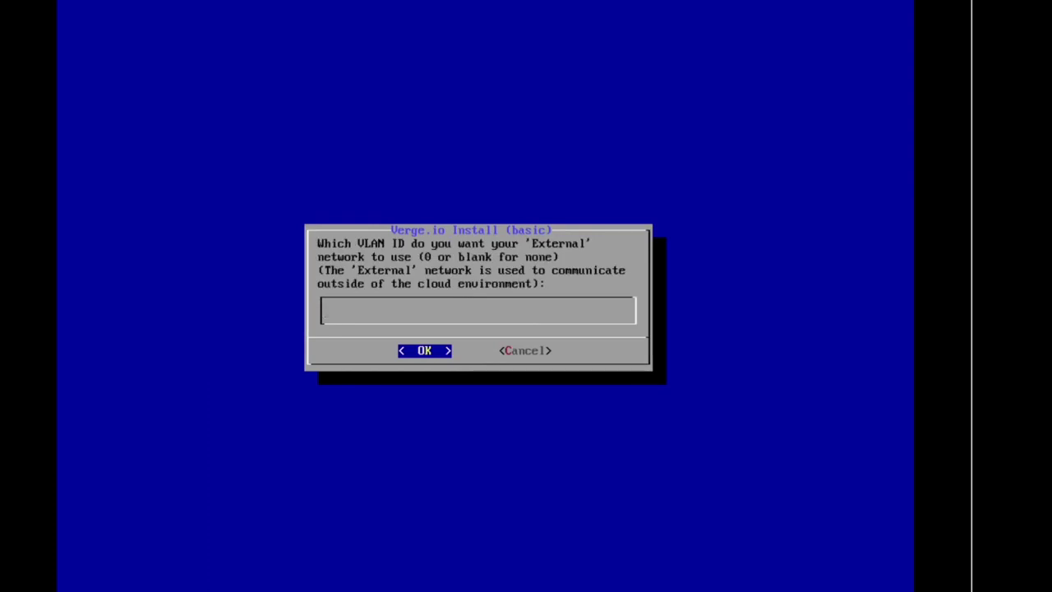
{"action": "key", "text": "Return"}
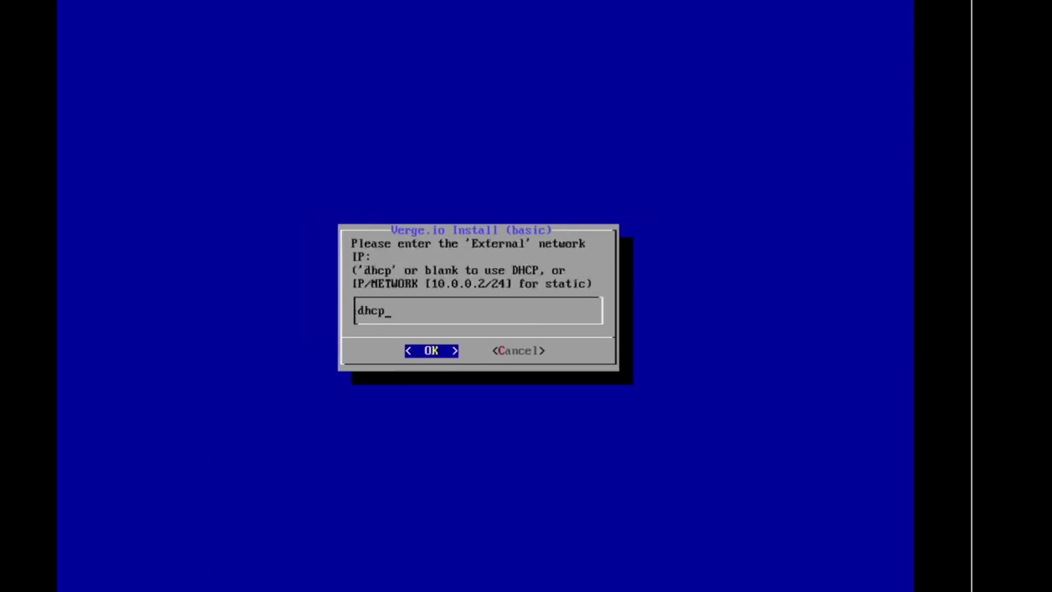
Set External IP 192.168.2.44/23, gateway 192.168.2.1, and DNS 192.168.2.80 8.8.8.8
{"action": "key", "text": "BackSpace"}
{"action": "key", "text": "BackSpace"}
{"action": "key", "text": "BackSpace"}
{"action": "key", "text": "BackSpace"}
{"action": "type", "text": "192.168.2.44/23"}
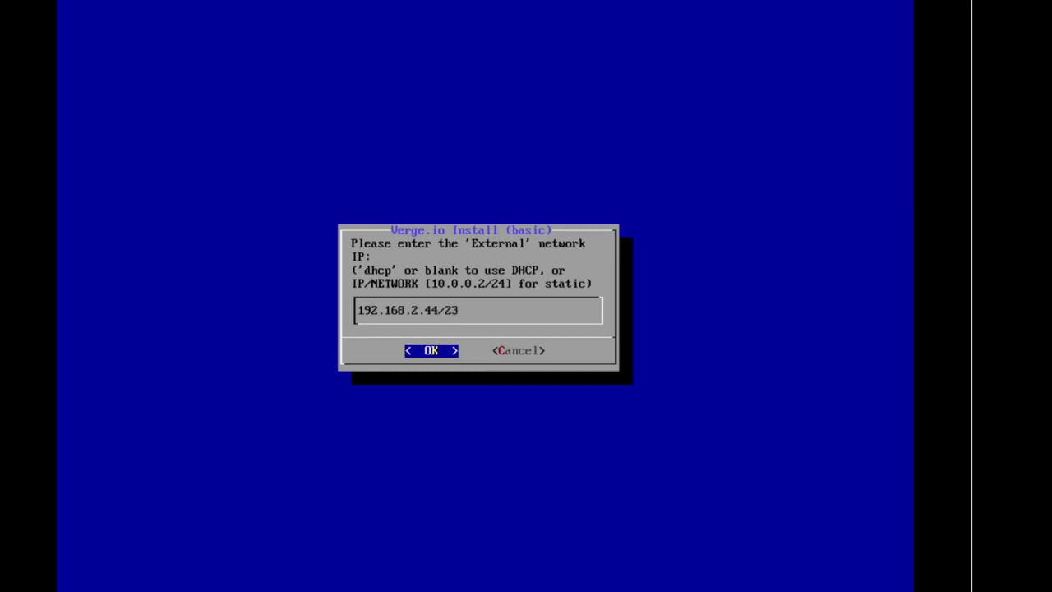
{"action": "key", "text": "Return"}
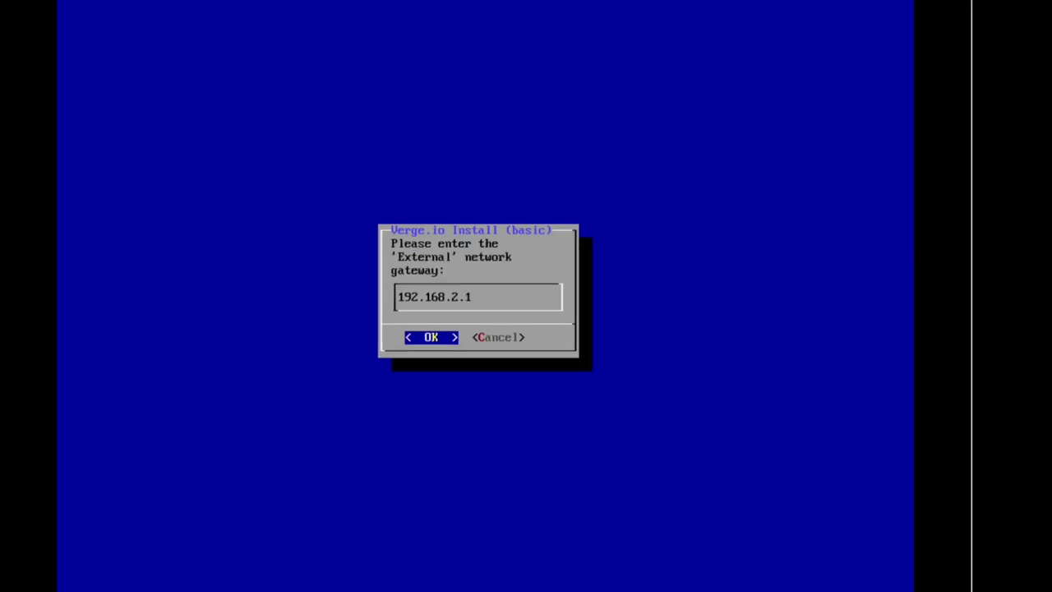
{"action": "key", "text": "Return"}
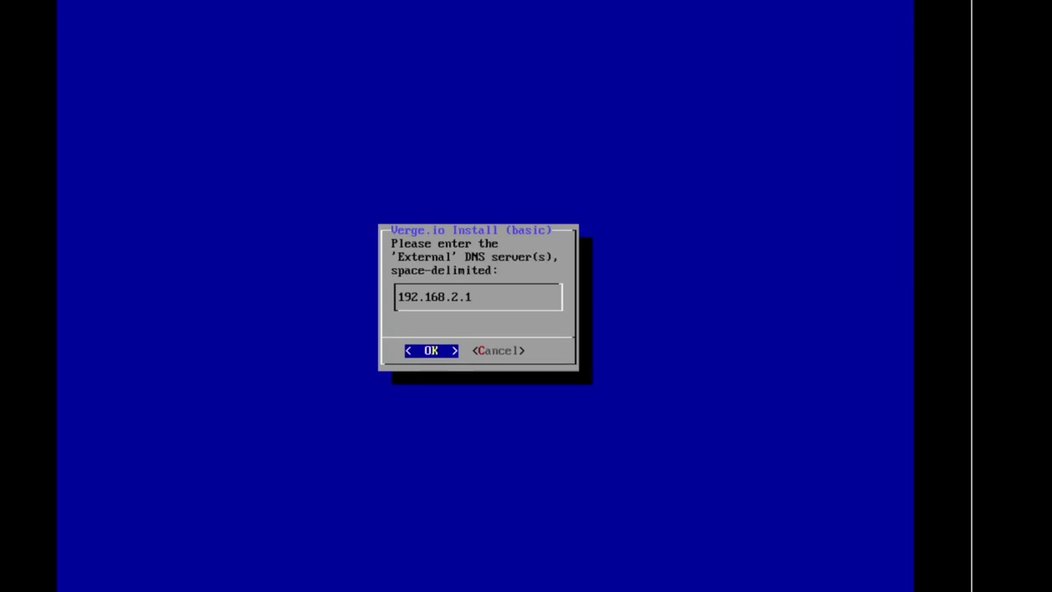
{"action": "key", "text": "BackSpace"}
{"action": "type", "text": "80 8.8.8.8"}
{"action": "key", "text": "Return"}
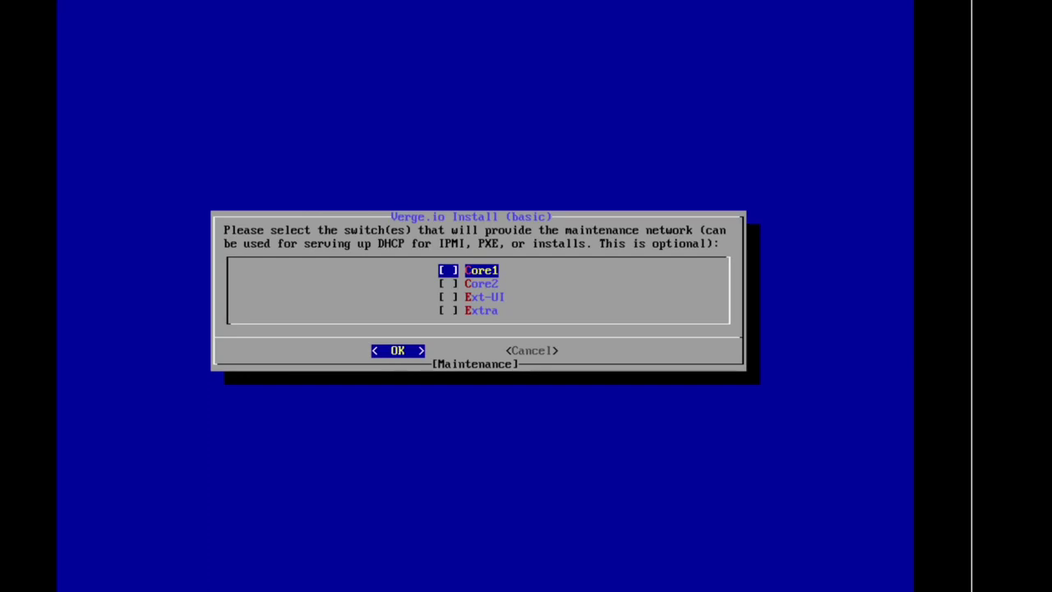
Skip the maintenance network, keep IPMI settings, and leave the update server login blank
{"action": "key", "text": "Return"}
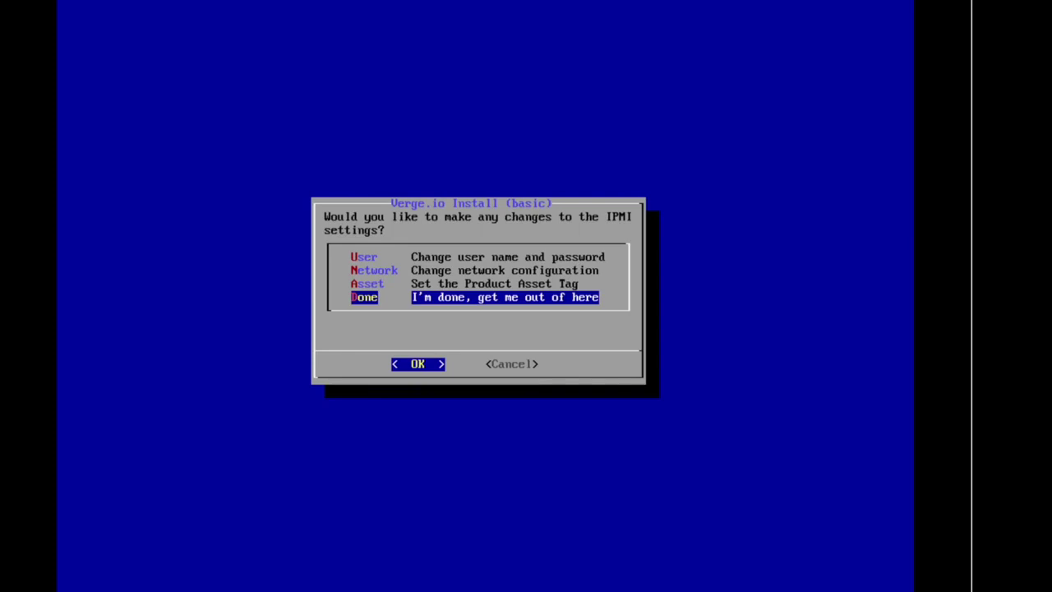
{"action": "key", "text": "Return"}
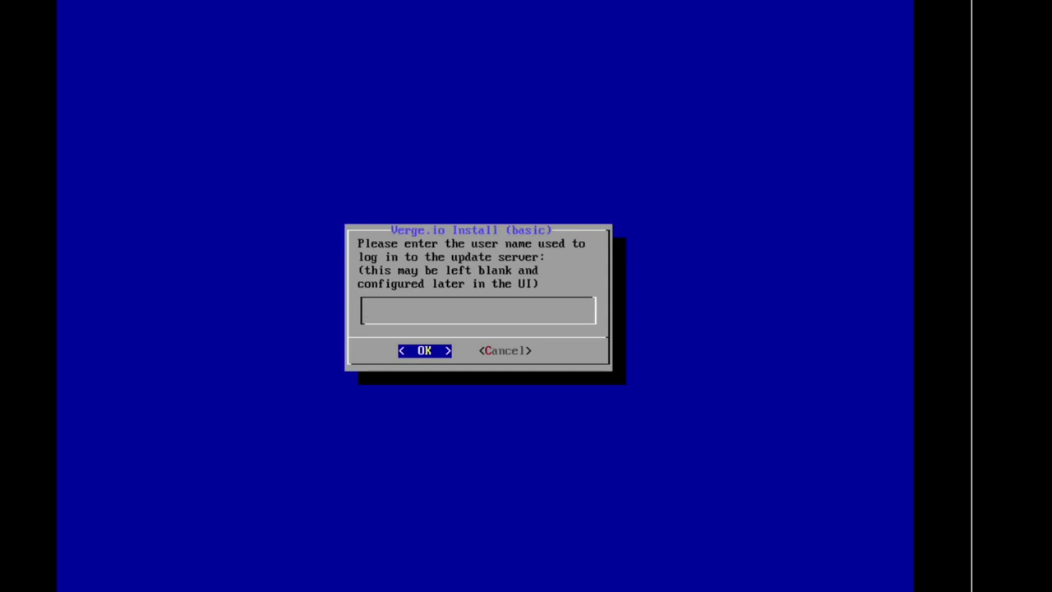
{"action": "key", "text": "Return"}
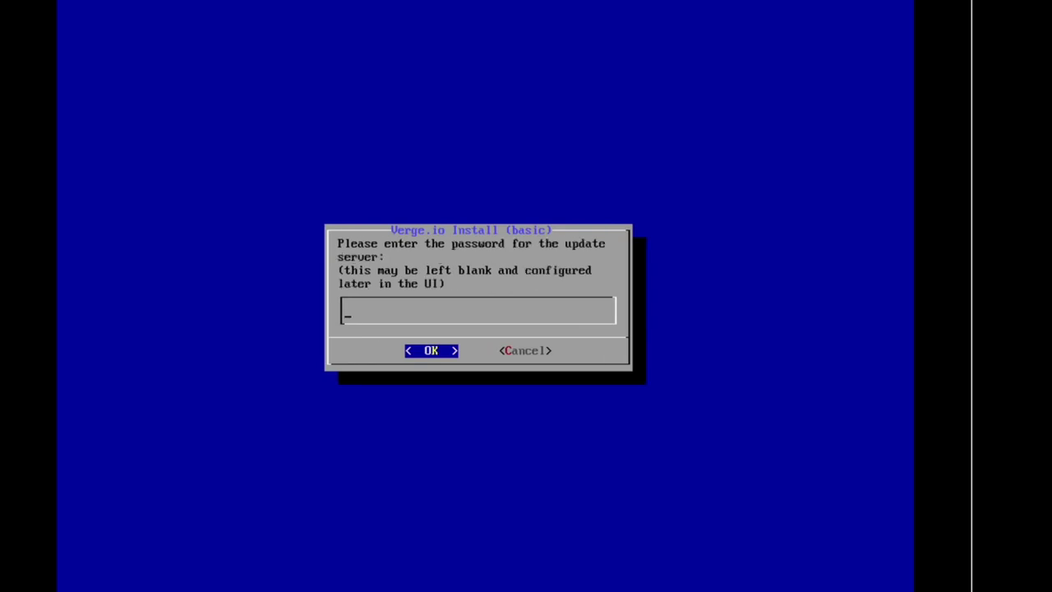
{"action": "key", "text": "Return"}
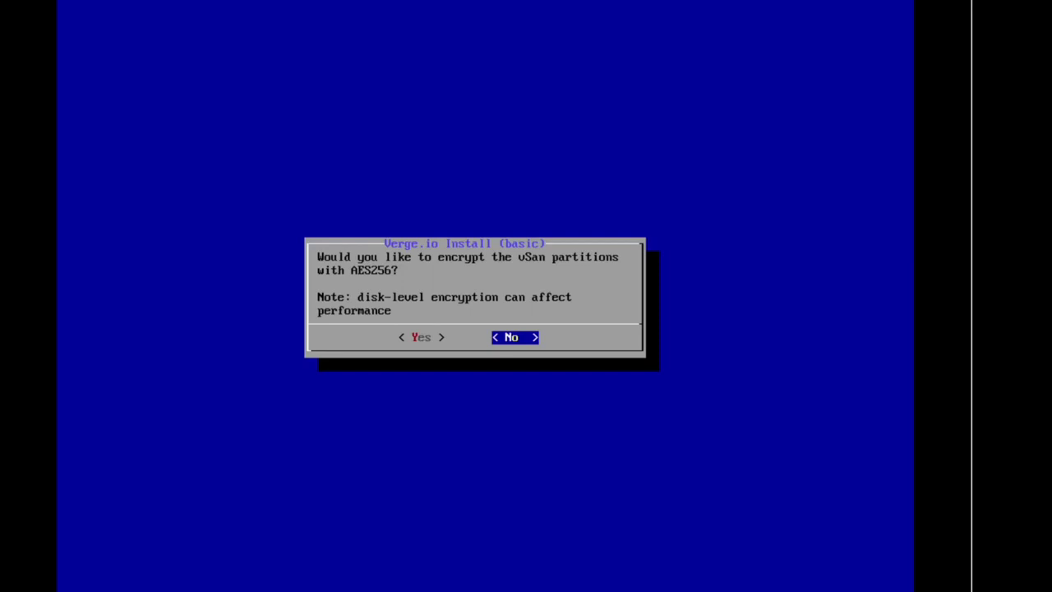
Decline vSAN encryption and exclude the 7.45GB Cruzer Blade /dev/sde from the vSAN drives
{"action": "key", "text": "Return"}
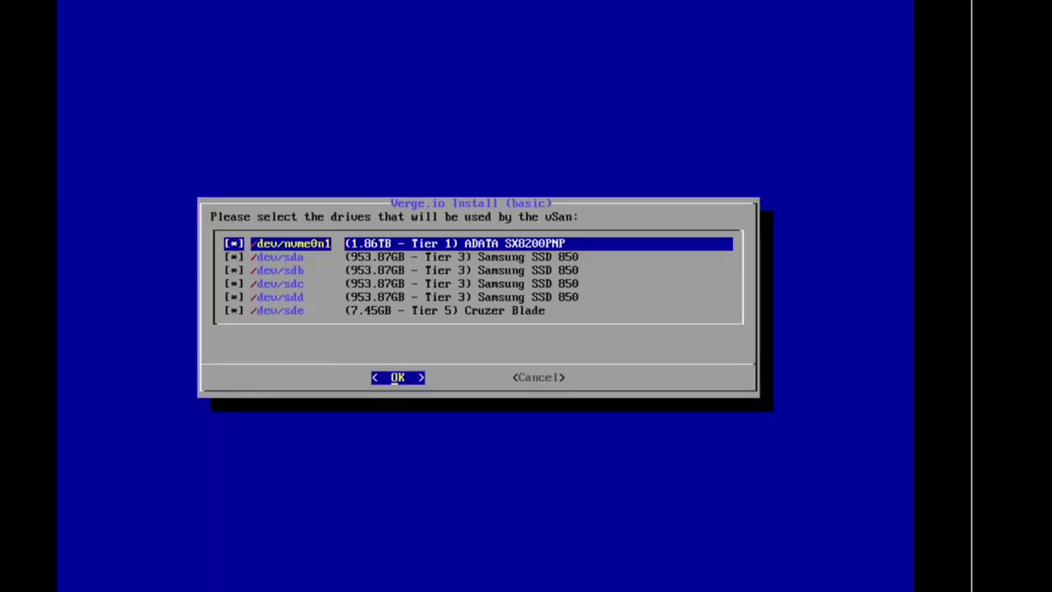
{"action": "key", "text": "Down"}
{"action": "key", "text": "Down"}
{"action": "key", "text": "Down"}
{"action": "key", "text": "Down"}
{"action": "key", "text": "Down"}
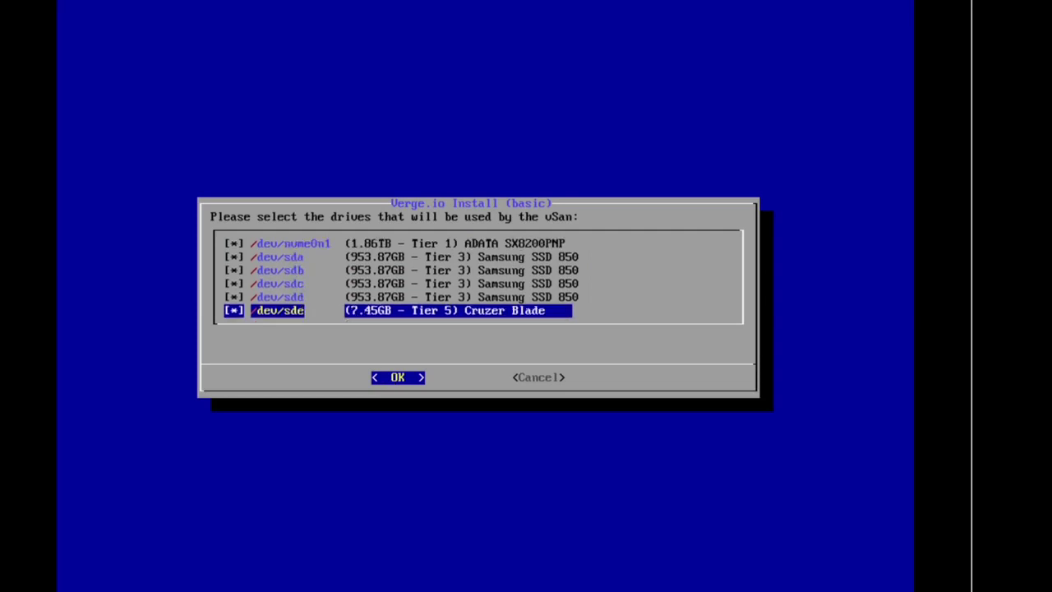
{"action": "key", "text": "Up"}
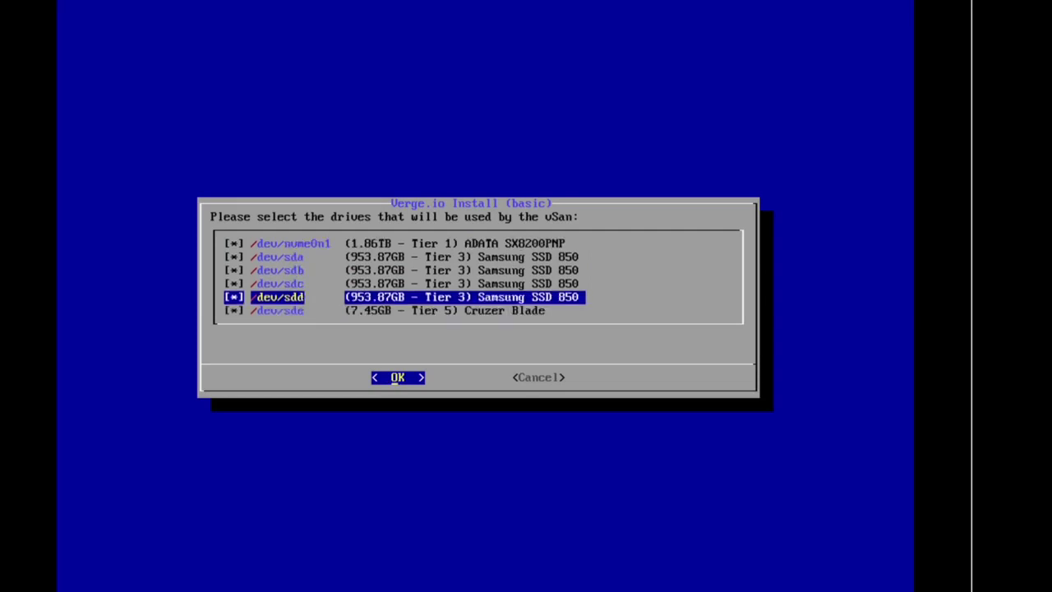
{"action": "key", "text": "Up"}
{"action": "key", "text": "Up"}
{"action": "key", "text": "Up"}
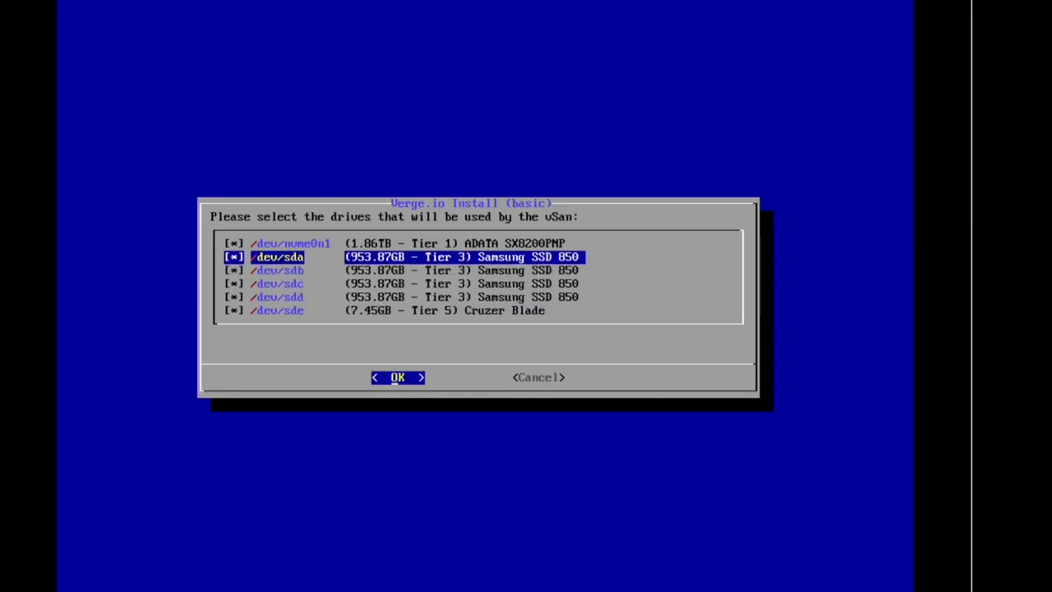
{"action": "key", "text": "Down"}
{"action": "key", "text": "Up"}
{"action": "key", "text": "Up"}
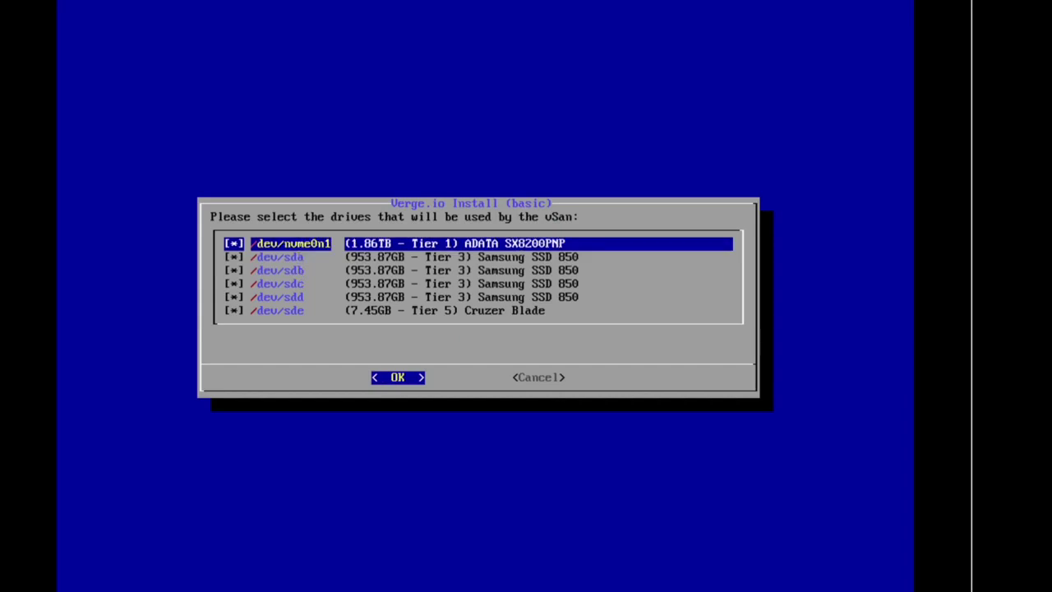
{"action": "key", "text": "Down"}
{"action": "key", "text": "Down"}
{"action": "key", "text": "Down"}
{"action": "key", "text": "Down"}
{"action": "key", "text": "Down"}
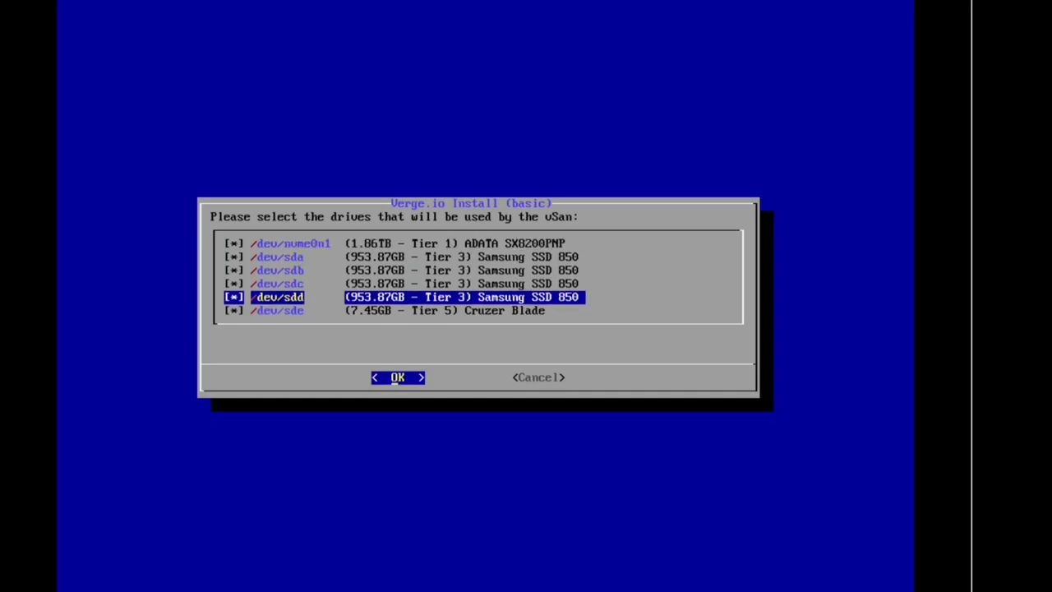
{"action": "key", "text": "space"}
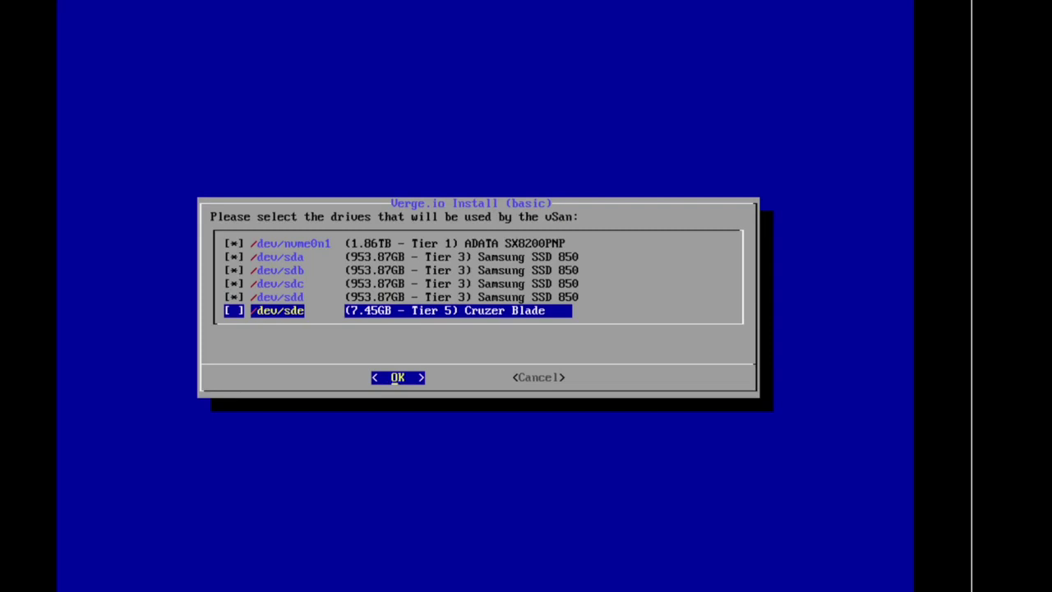
{"action": "key", "text": "Return"}
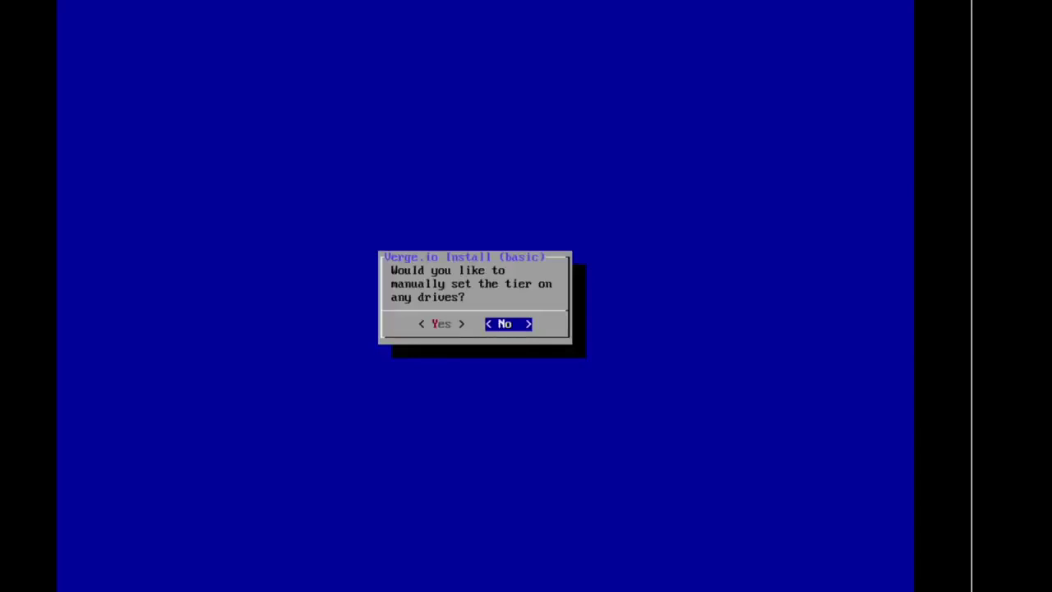
Manually set /dev/nvme0n1 to tier 0 meta-only, leaving sda–sdd at tier 3
{"action": "key", "text": "Left"}
{"action": "key", "text": "Return"}
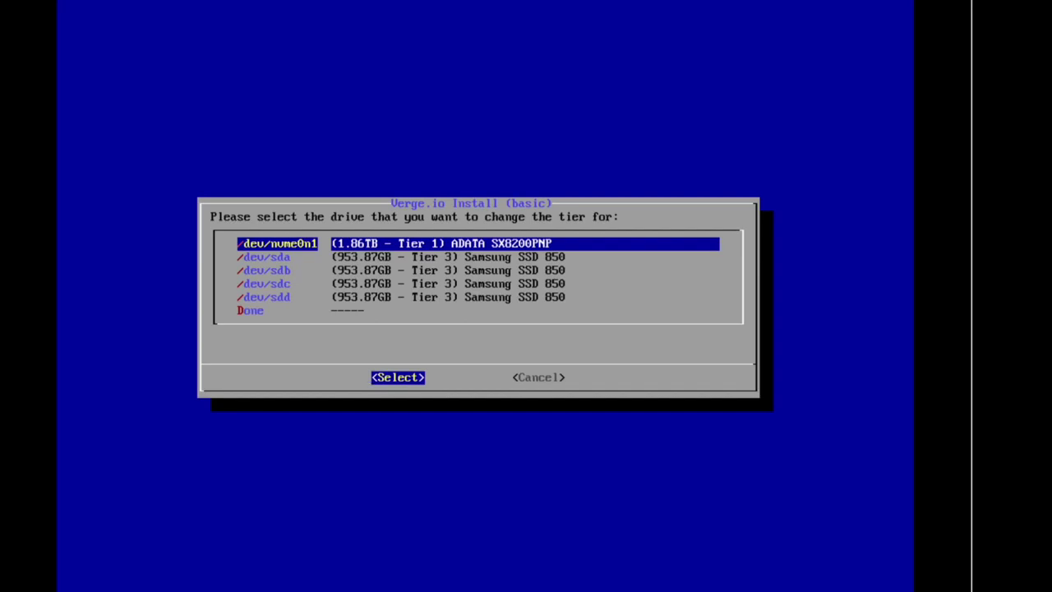
{"action": "key", "text": "Return"}
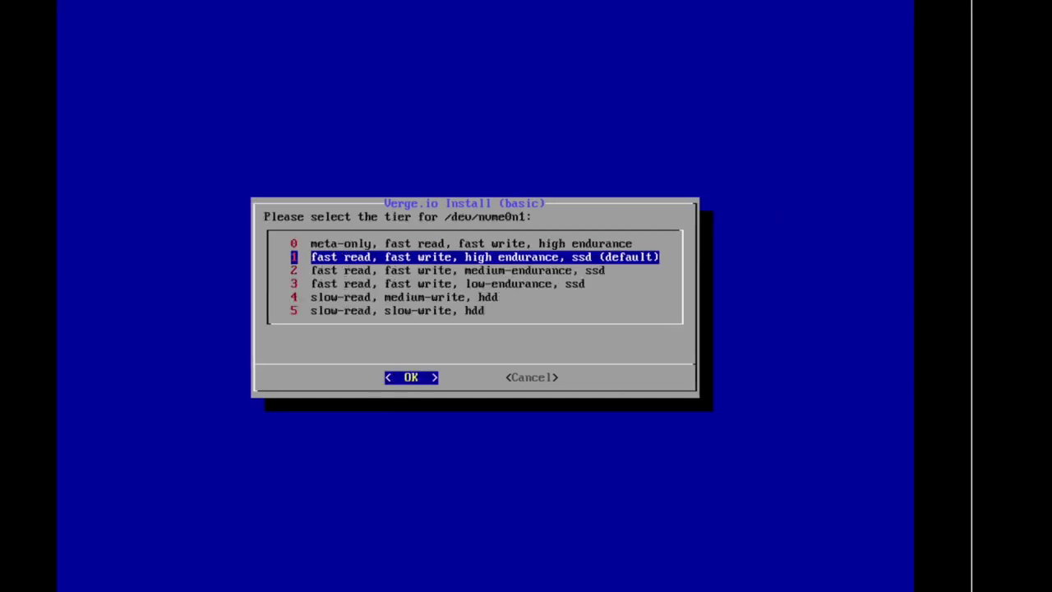
{"action": "key", "text": "Up"}
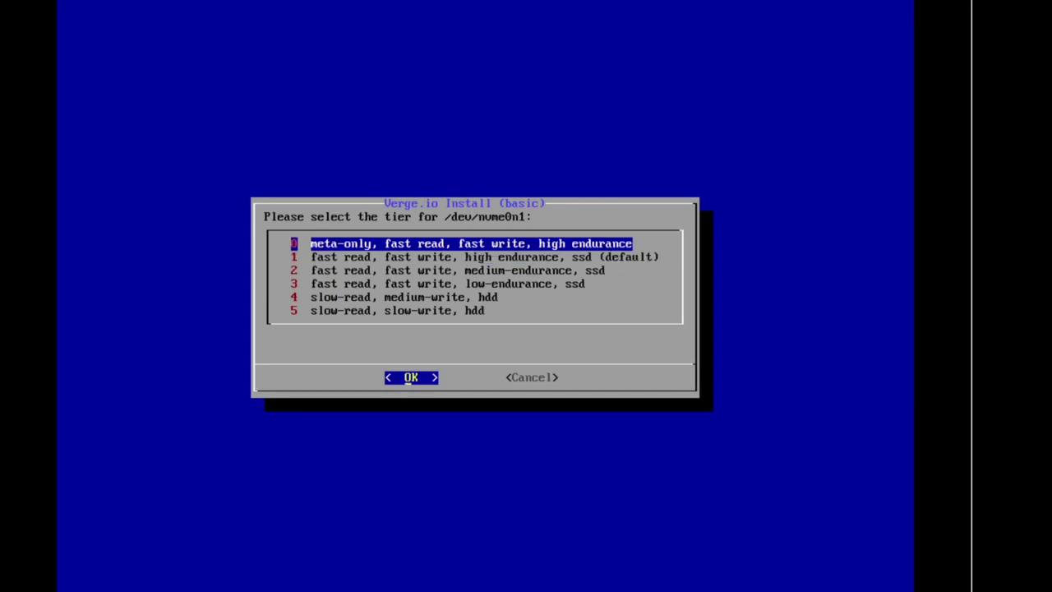
{"action": "key", "text": "Return"}
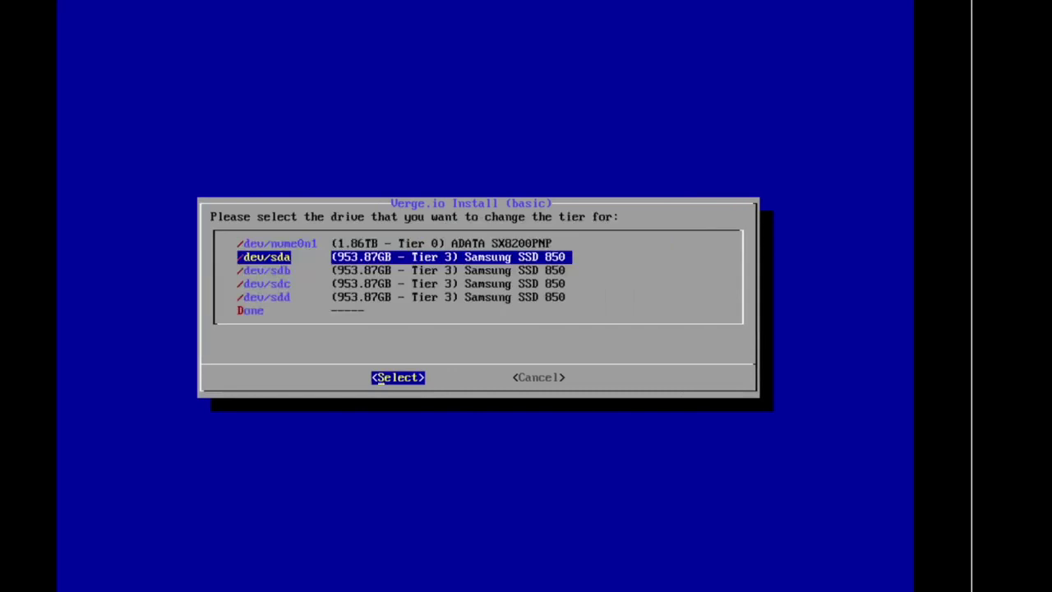
{"action": "key", "text": "Up"}
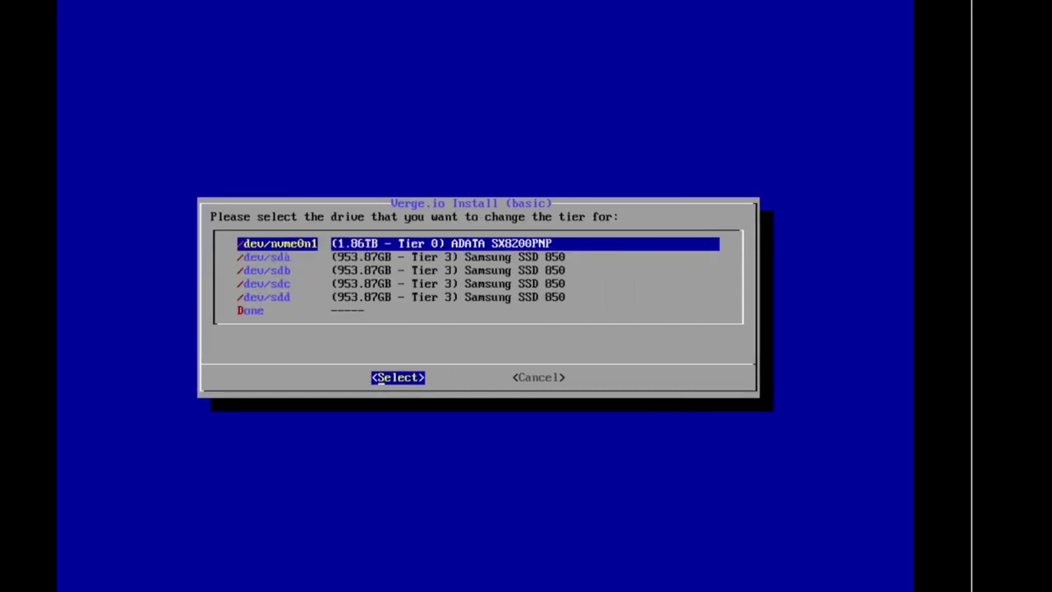
{"action": "key", "text": "Down"}
{"action": "key", "text": "Down"}
{"action": "key", "text": "Down"}
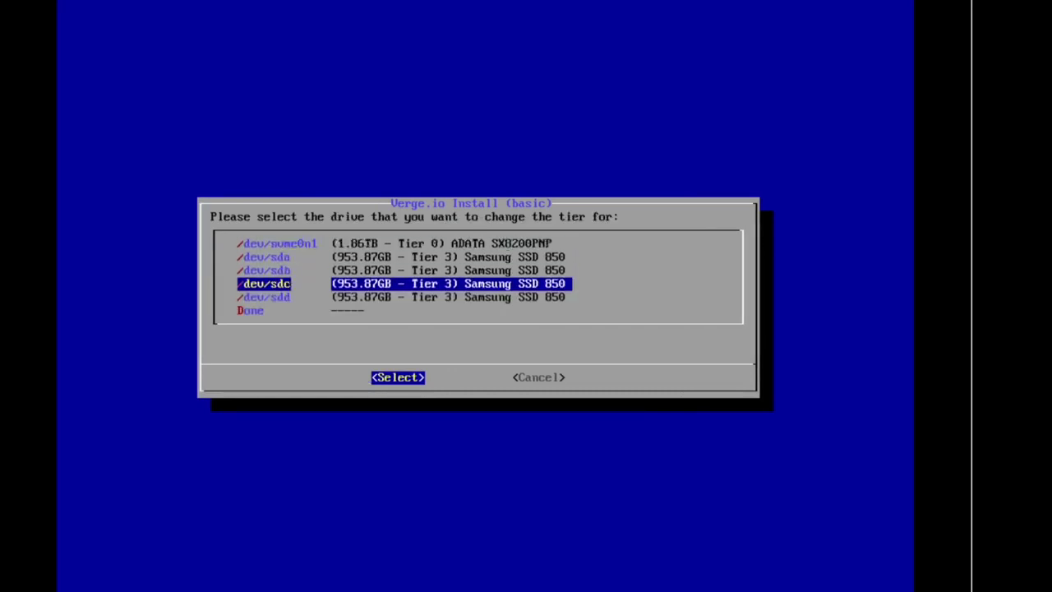
{"action": "key", "text": "Down"}
{"action": "key", "text": "Down"}
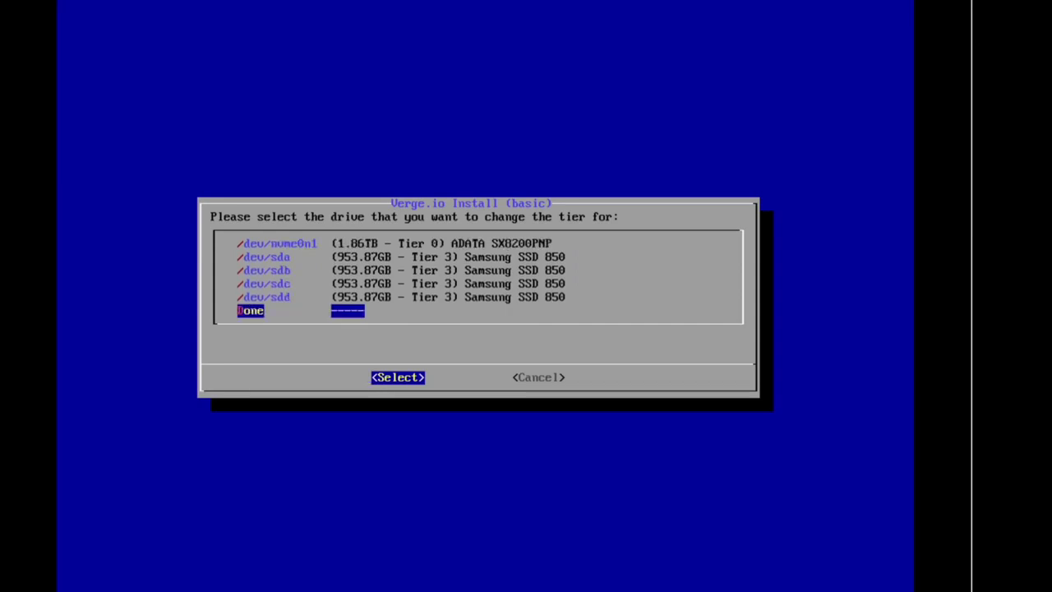
{"action": "key", "text": "Return"}
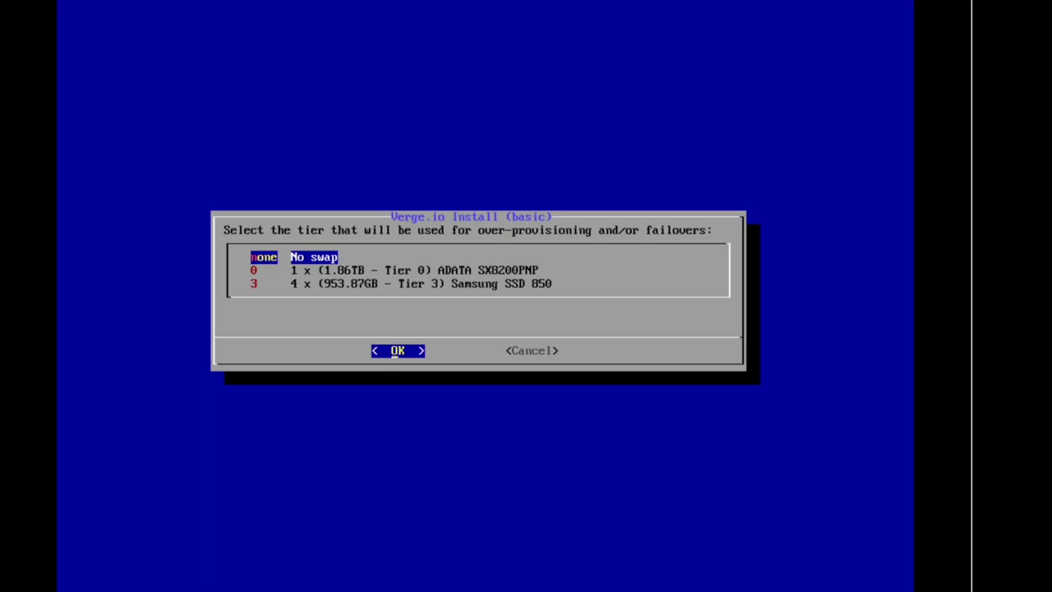
Install with no swap tier for over-provisioning, then reboot the node when complete
{"action": "key", "text": "Return"}
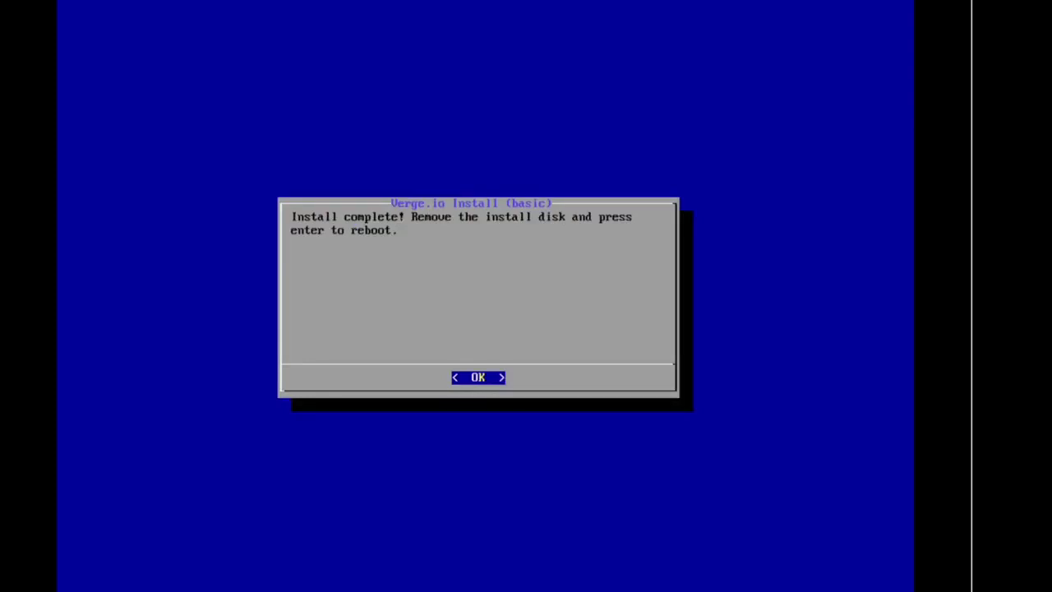
{"action": "key", "text": "Return"}
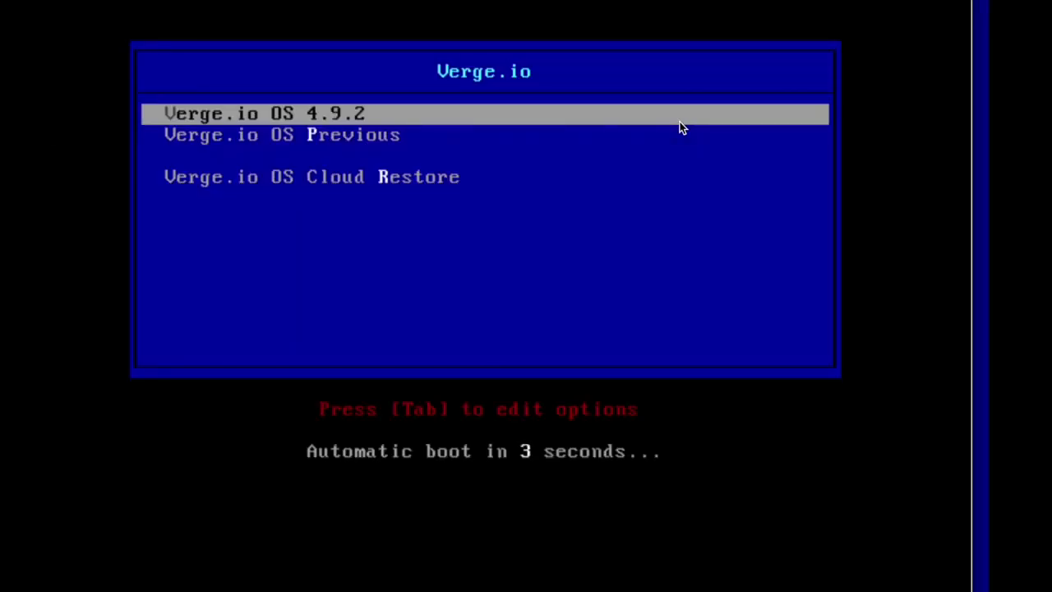
Halt the boot countdown and boot the Verge.io OS 4.9.2 entry
{"action": "key", "text": "Down"}
{"action": "key", "text": "Up"}
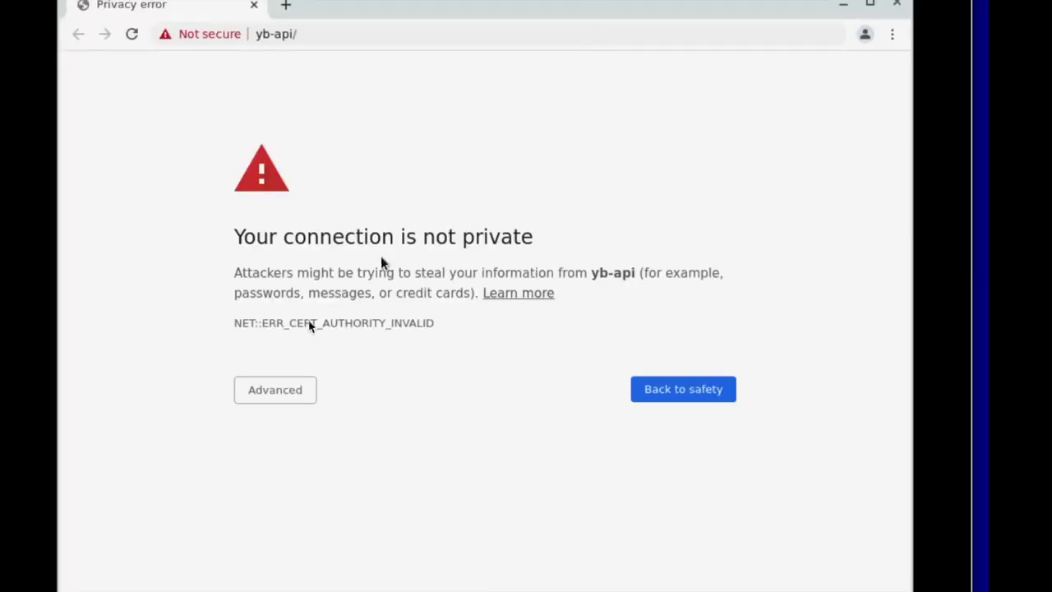
Proceed past the yb-api certificate warning, then focus the installer console window
{"action": "left_click", "coordinate": [269, 392]}
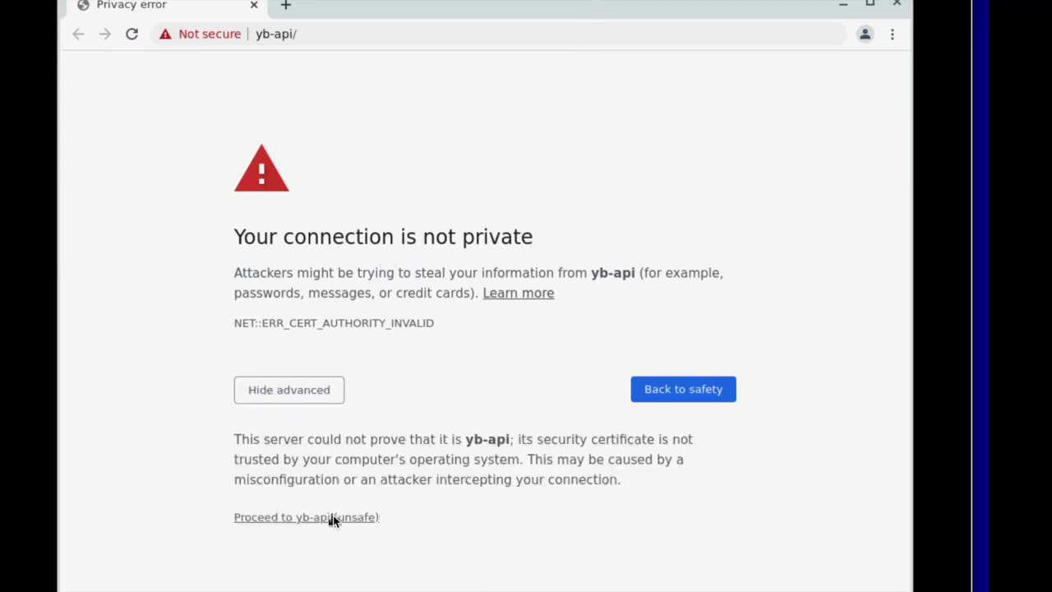
{"action": "left_click", "coordinate": [333, 517]}
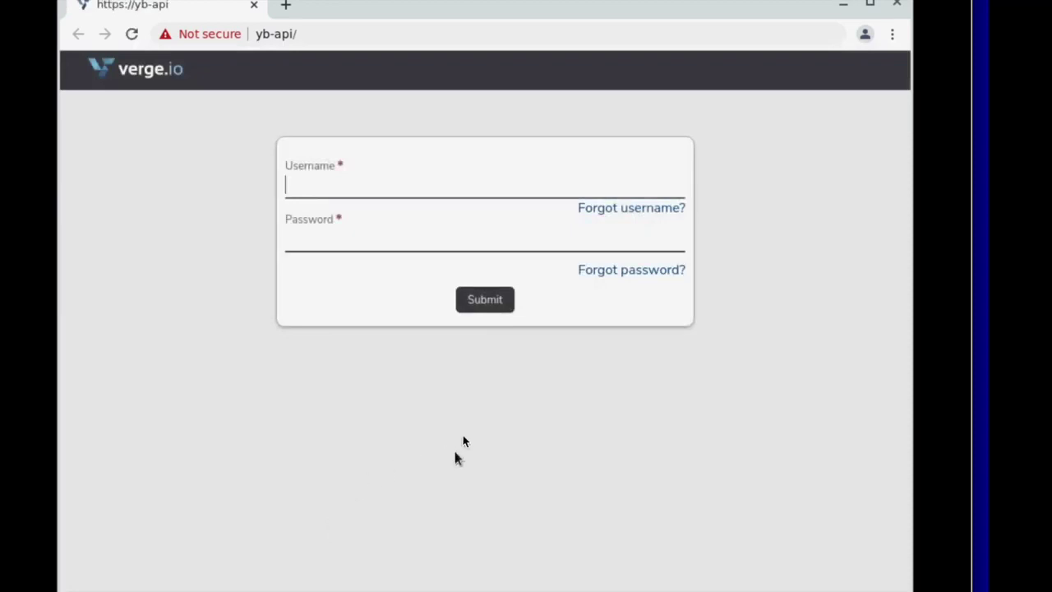
{"action": "left_click", "coordinate": [1008, 248]}
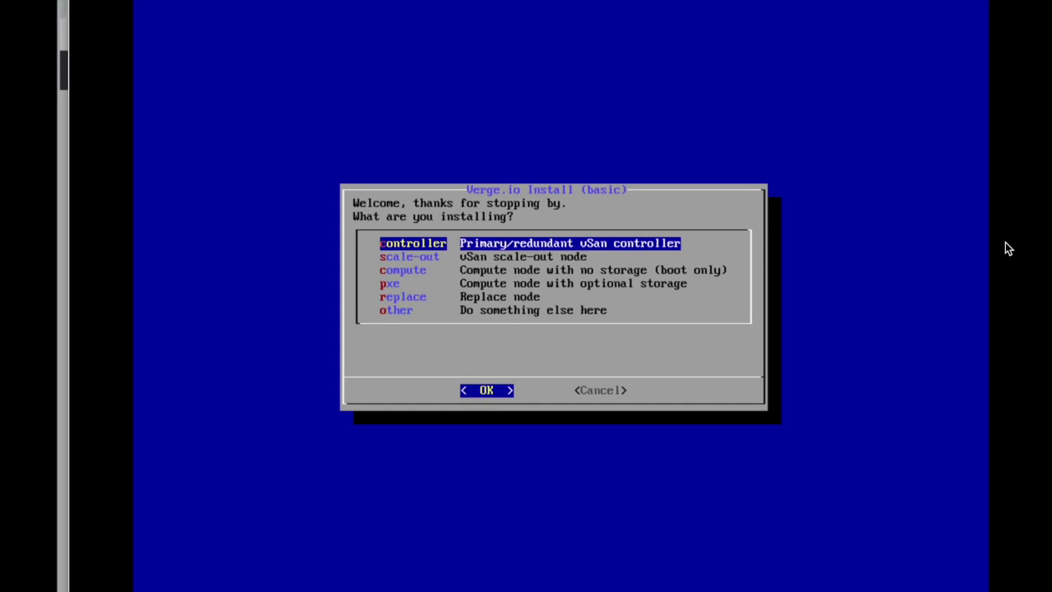
Install as a controller joining the existing system, keeping the default admin user and entering its password
{"action": "key", "text": "Return"}
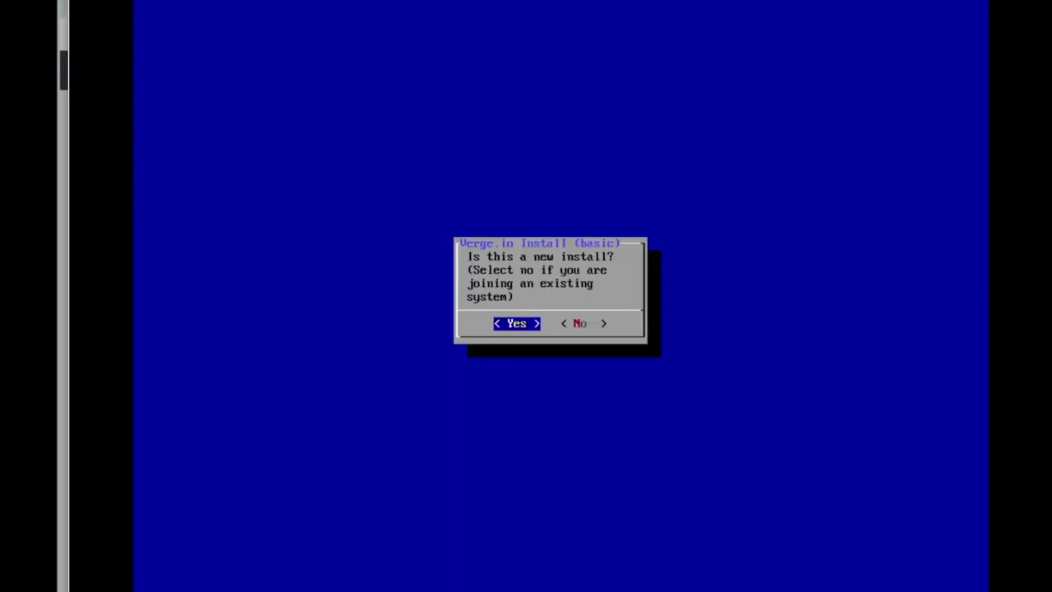
{"action": "key", "text": "Right"}
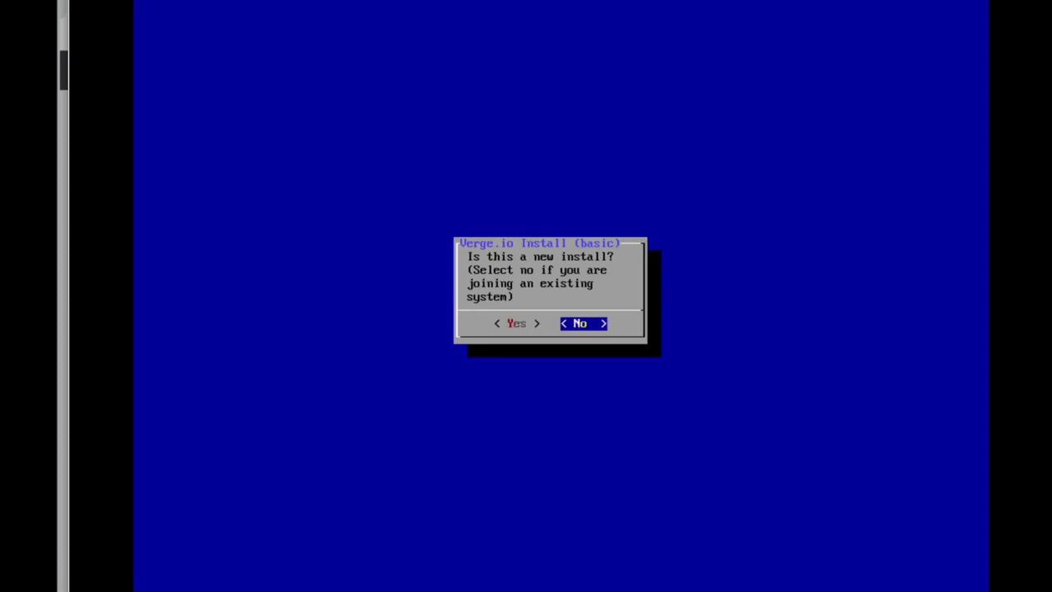
{"action": "key", "text": "Return"}
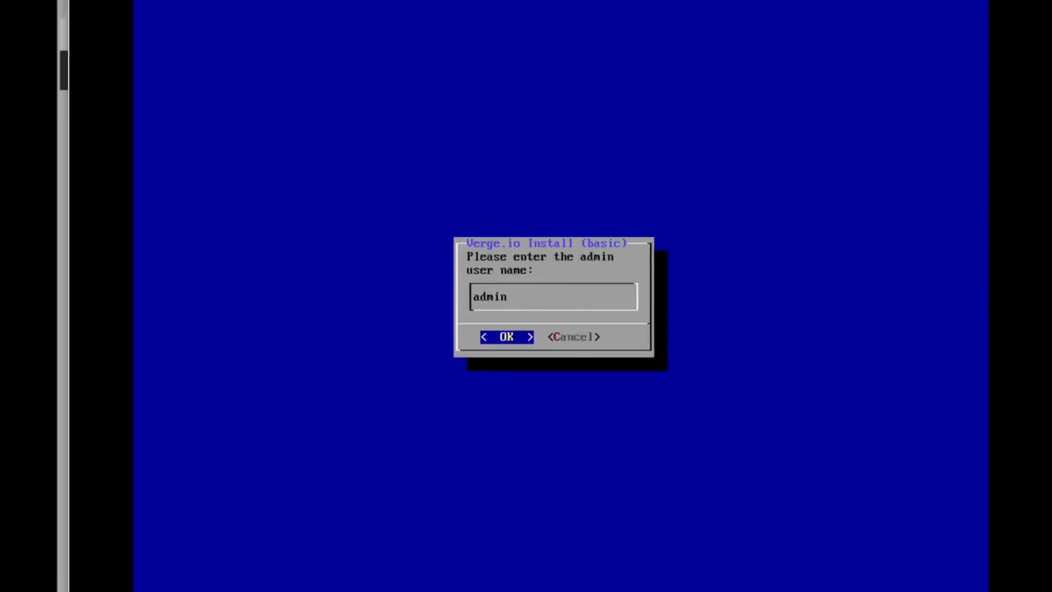
{"action": "key", "text": "Return"}
{"action": "type", "text": "********"}
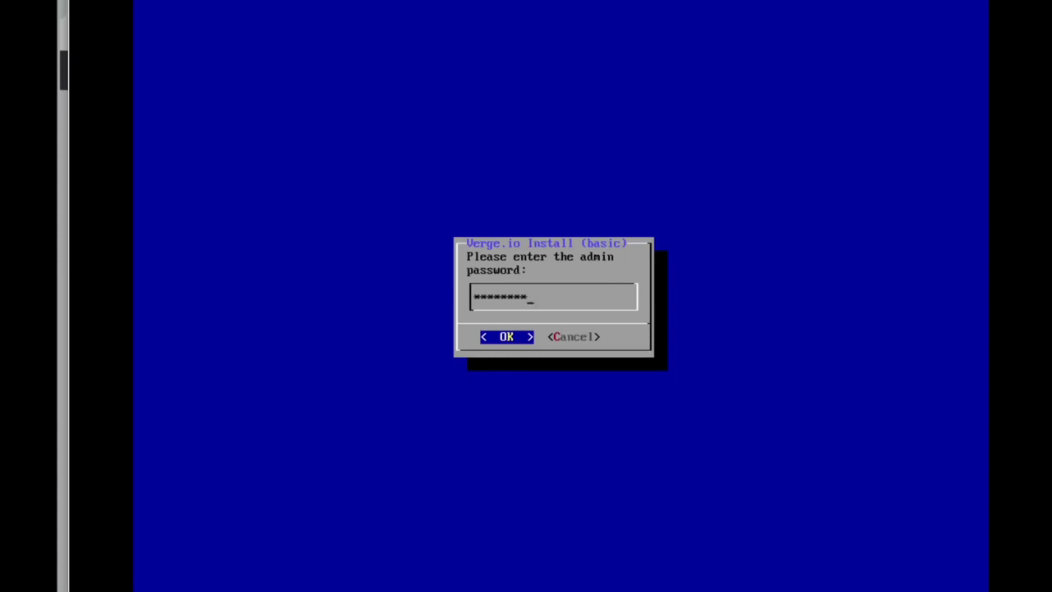
{"action": "key", "text": "Return"}
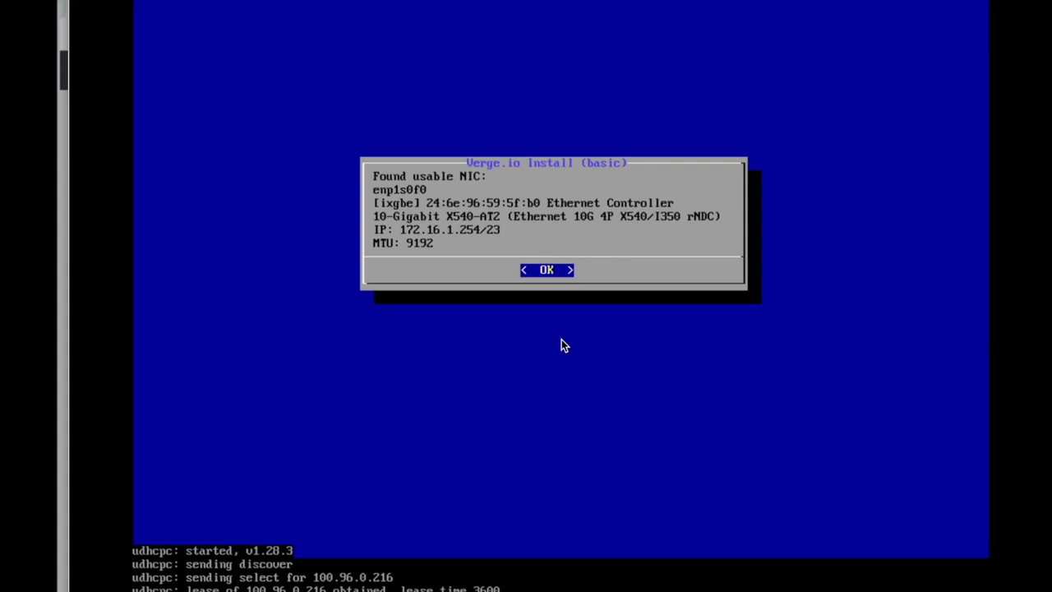
Accept NIC enp1s0f0 with dhcp Core IP and leave IPMI settings untouched
{"action": "key", "text": "Return"}
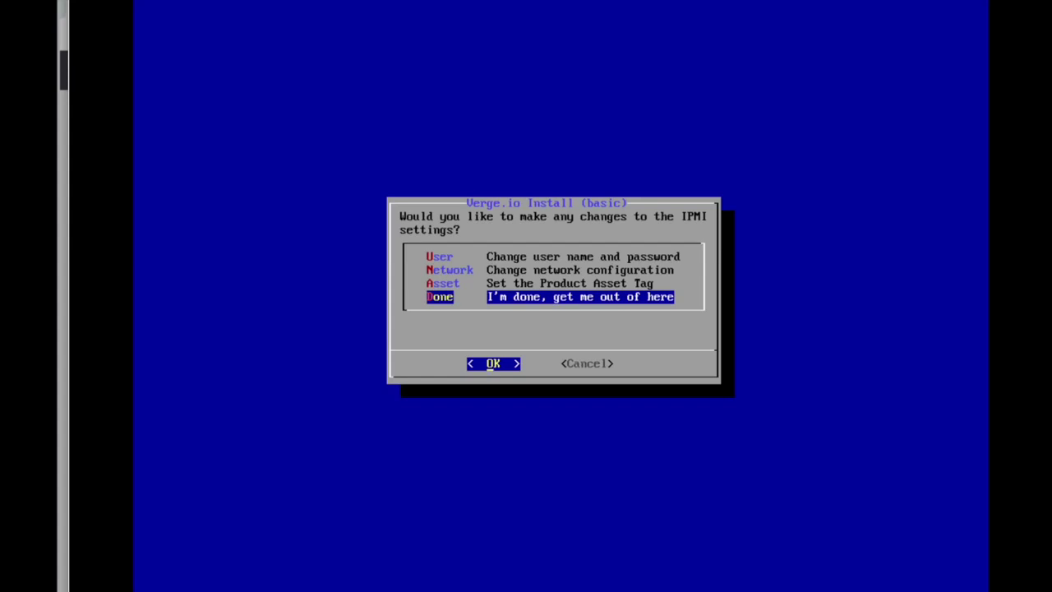
{"action": "key", "text": "Return"}
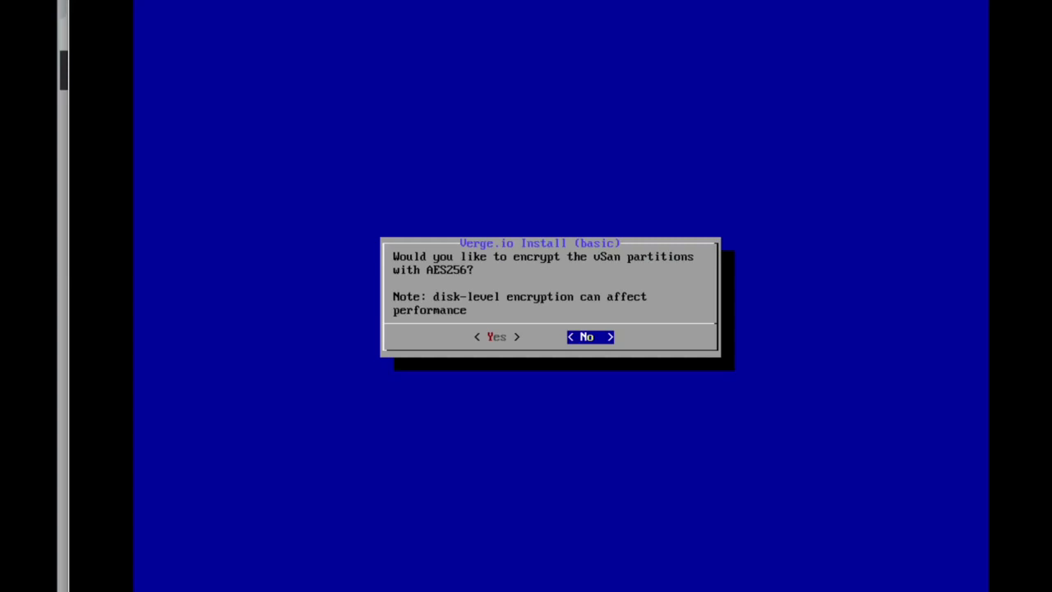
Decline AES256 vSAN encryption and review that nvme0n1 and sda–sdd are all checked
{"action": "key", "text": "Return"}
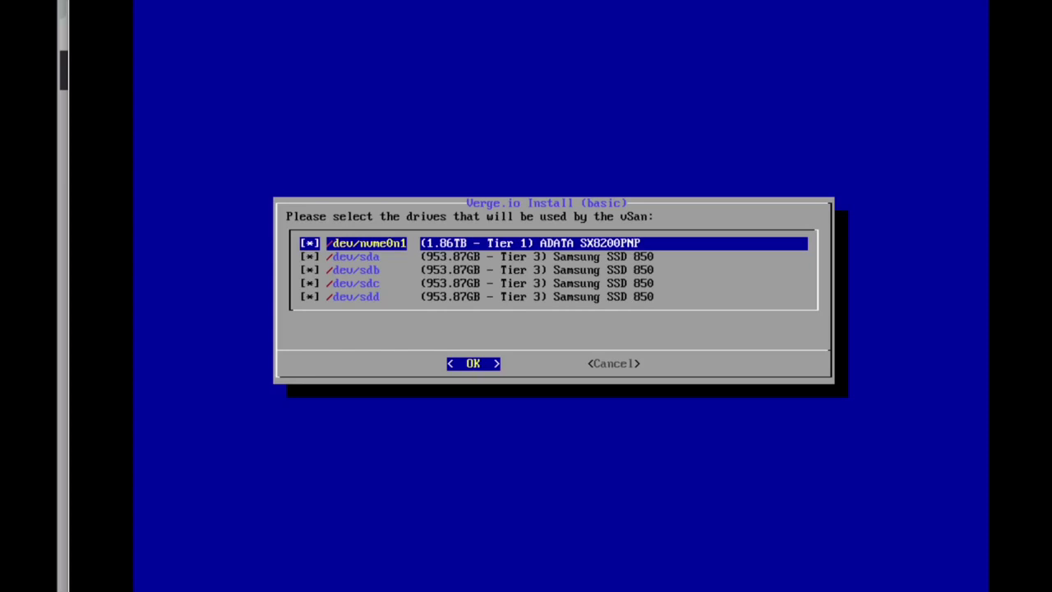
{"action": "key", "text": "Down"}
{"action": "key", "text": "Down"}
{"action": "key", "text": "Down"}
{"action": "key", "text": "Down"}
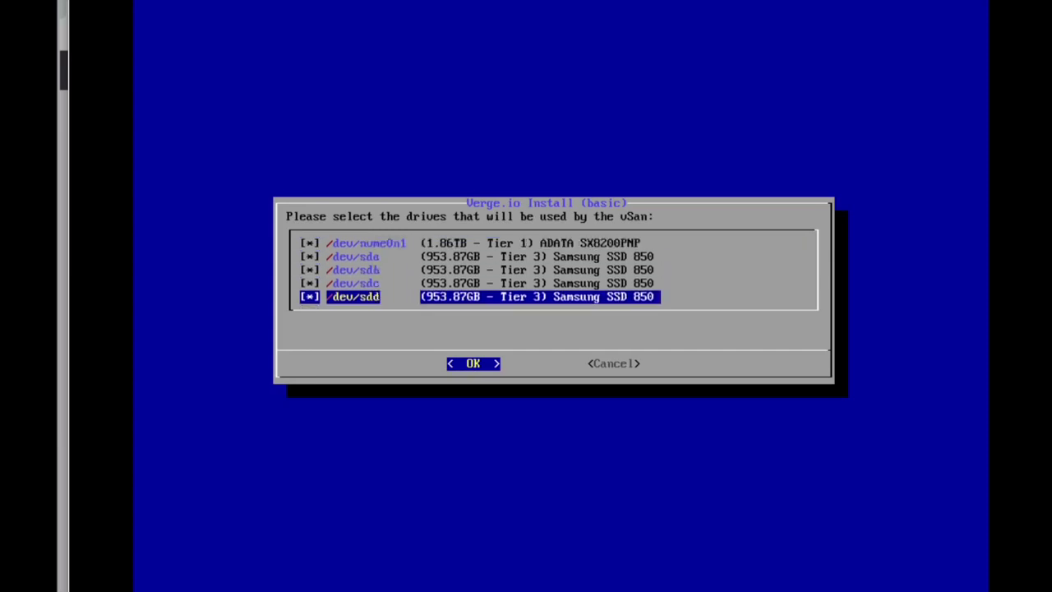
{"action": "key", "text": "Up"}
{"action": "key", "text": "Up"}
{"action": "key", "text": "Up"}
{"action": "key", "text": "Up"}
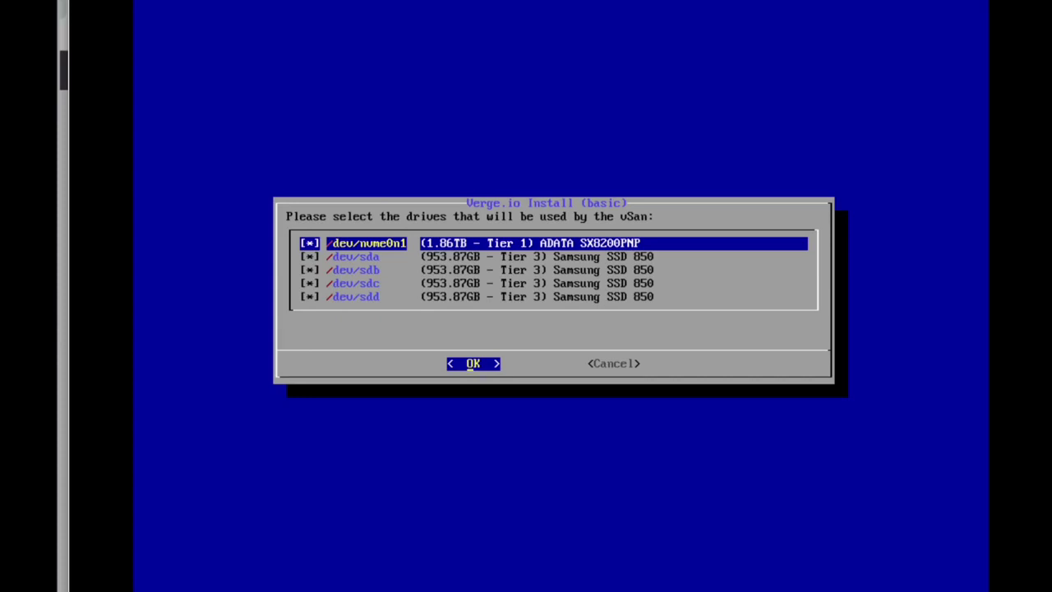
Keep all five drives, set /dev/nvme0n1 to tier 0 meta-only, and start formatting
{"action": "key", "text": "Return"}
{"action": "key", "text": "Left"}
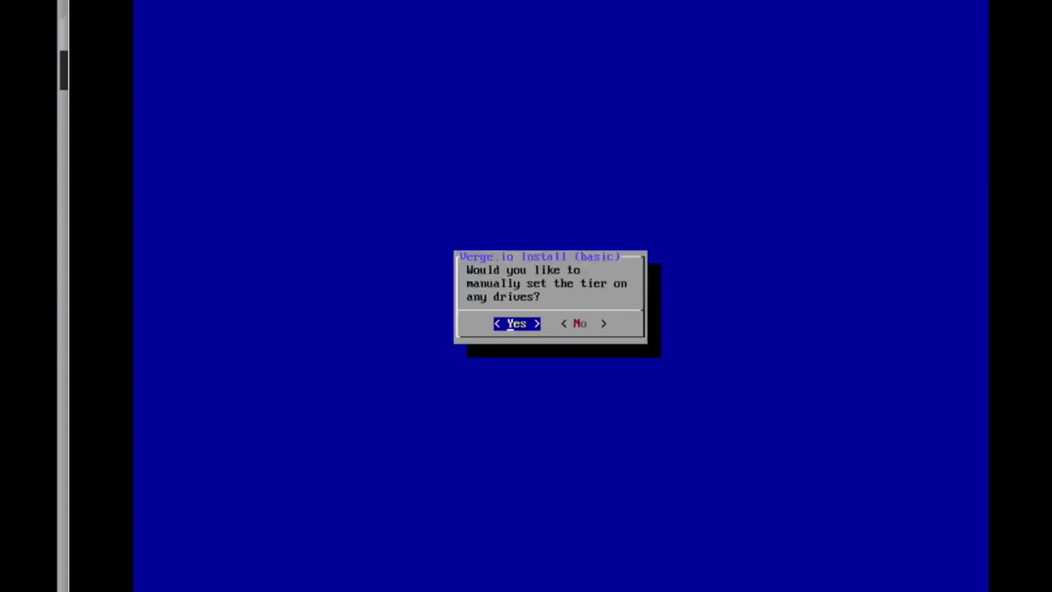
{"action": "key", "text": "Return"}
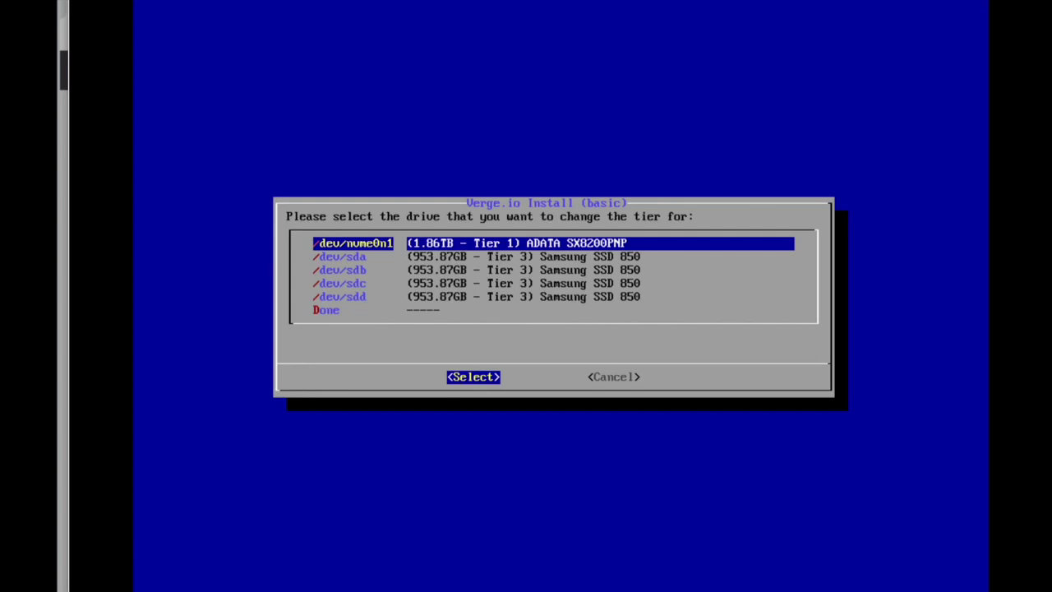
{"action": "key", "text": "Return"}
{"action": "key", "text": "Up"}
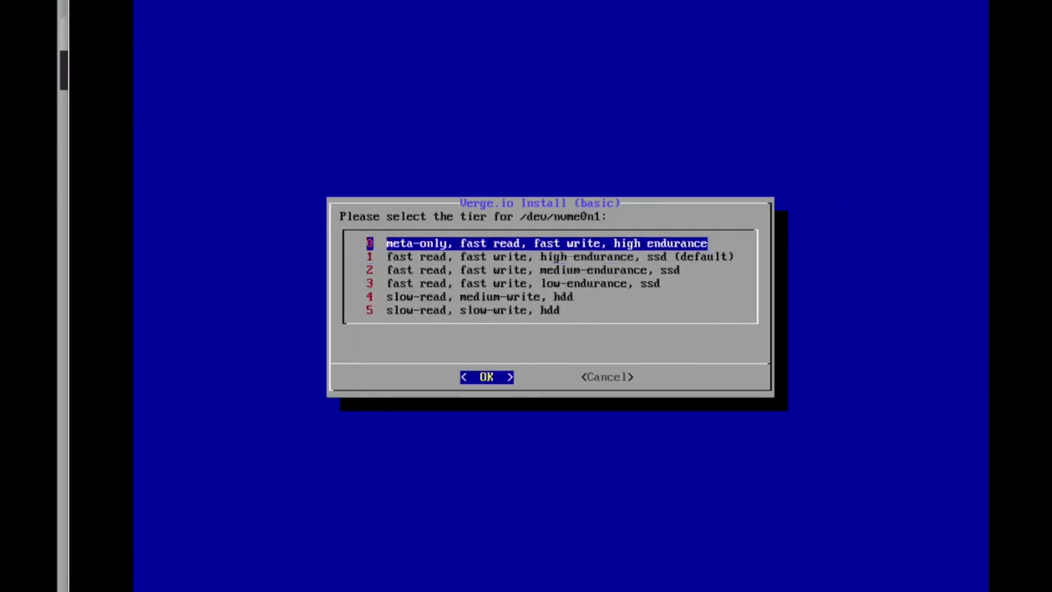
{"action": "key", "text": "Return"}
{"action": "key", "text": "Down"}
{"action": "key", "text": "Down"}
{"action": "key", "text": "Down"}
{"action": "key", "text": "Down"}
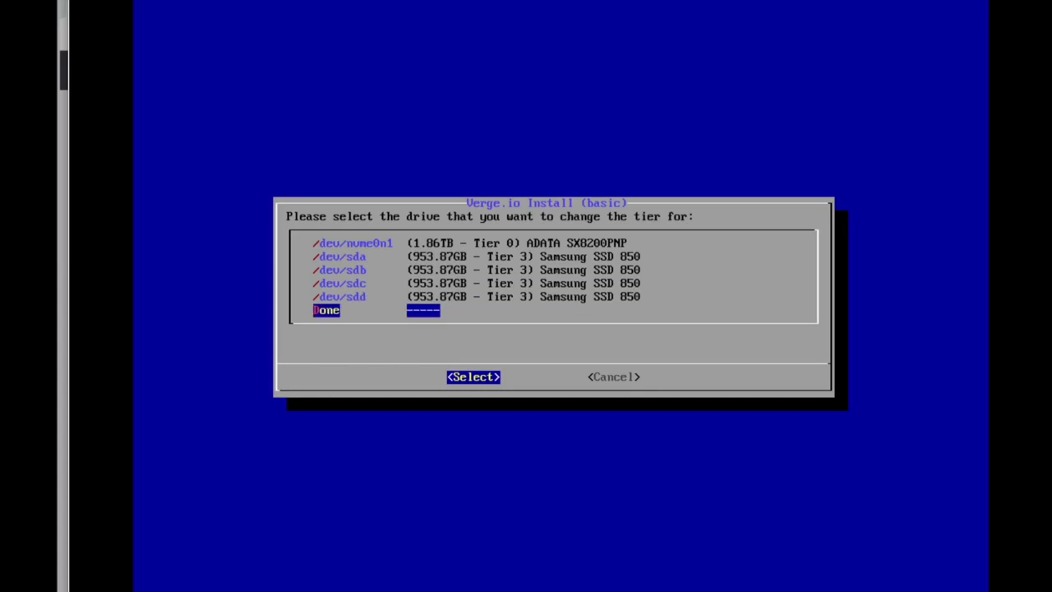
{"action": "key", "text": "Return"}
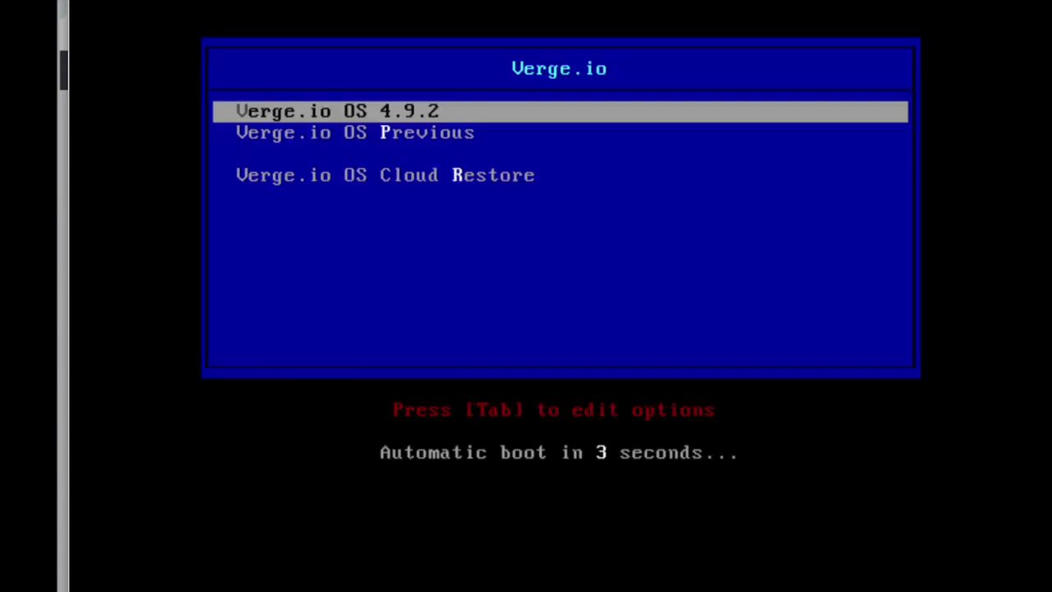
Stop the boot countdown and boot the second node into Verge.io OS 4.9.2
{"action": "key", "text": "Down"}
{"action": "key", "text": "Up"}
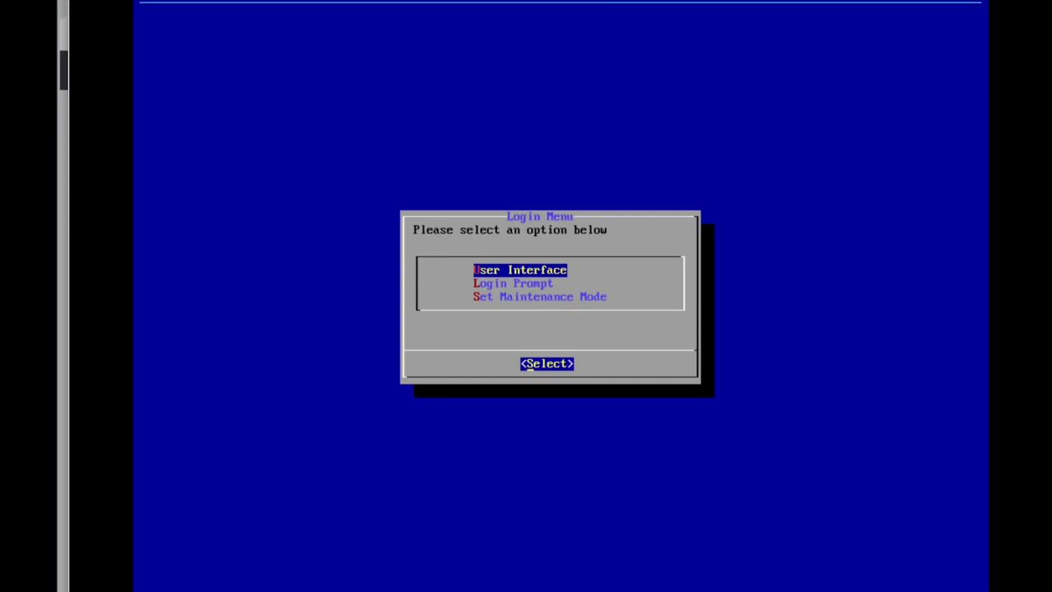
Bring up the VergeOS web login page, then return to the console Login Menu
{"action": "key", "text": "alt+Tab"}
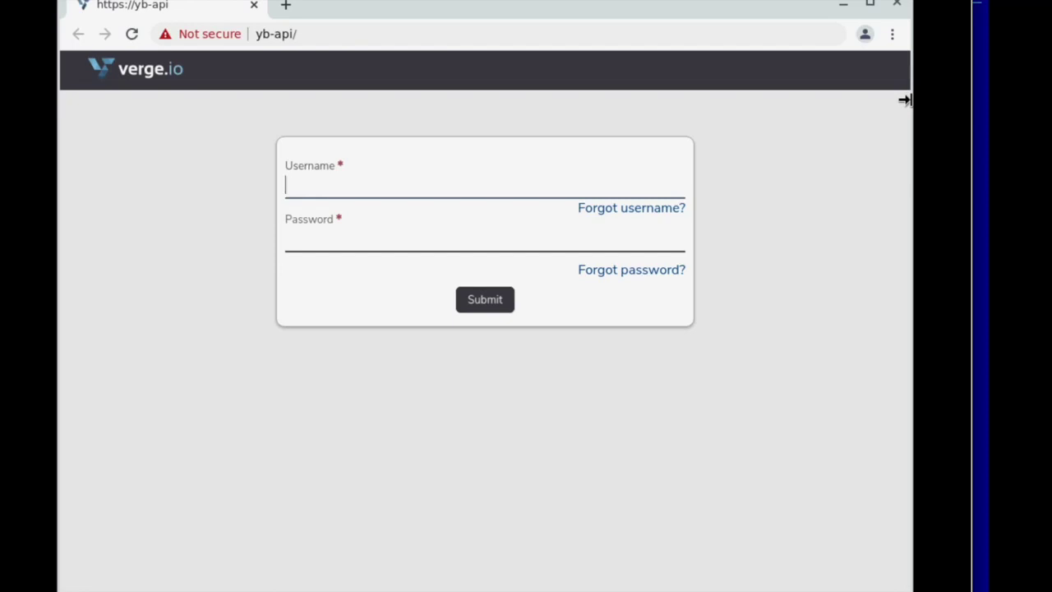
{"action": "key", "text": "alt+Tab"}
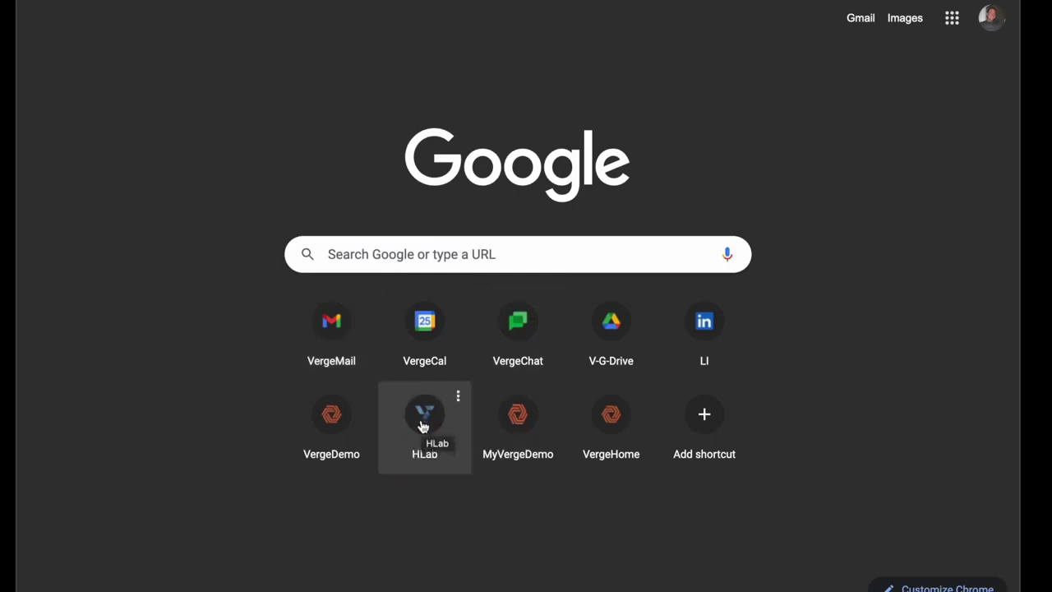
Open the ReidCloud dashboard via the HLab shortcut and list its nodes, node1 and node2 running
{"action": "left_click", "coordinate": [422, 426]}
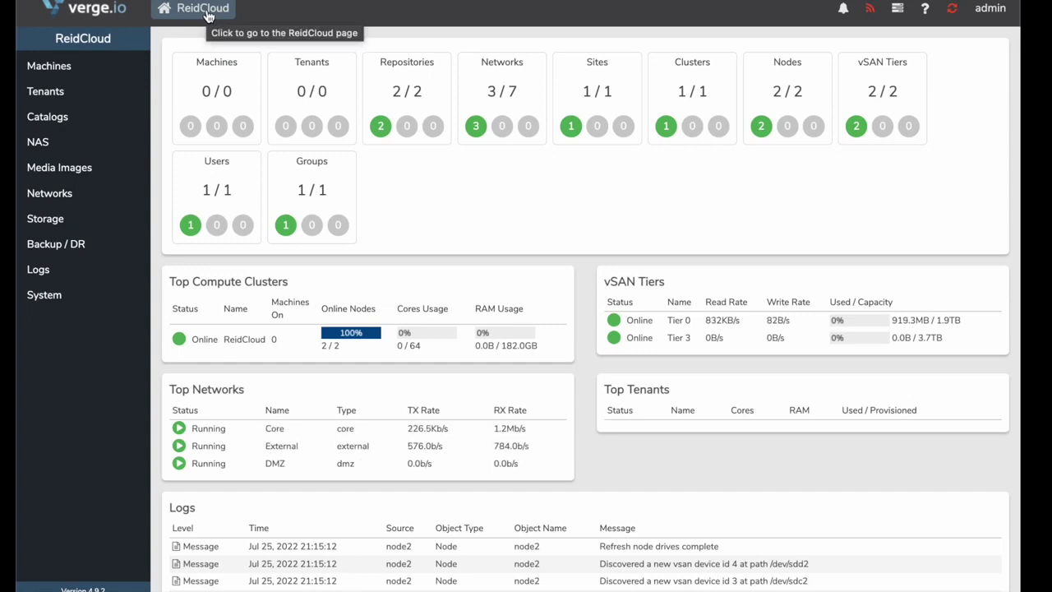
{"action": "left_click", "coordinate": [794, 86]}
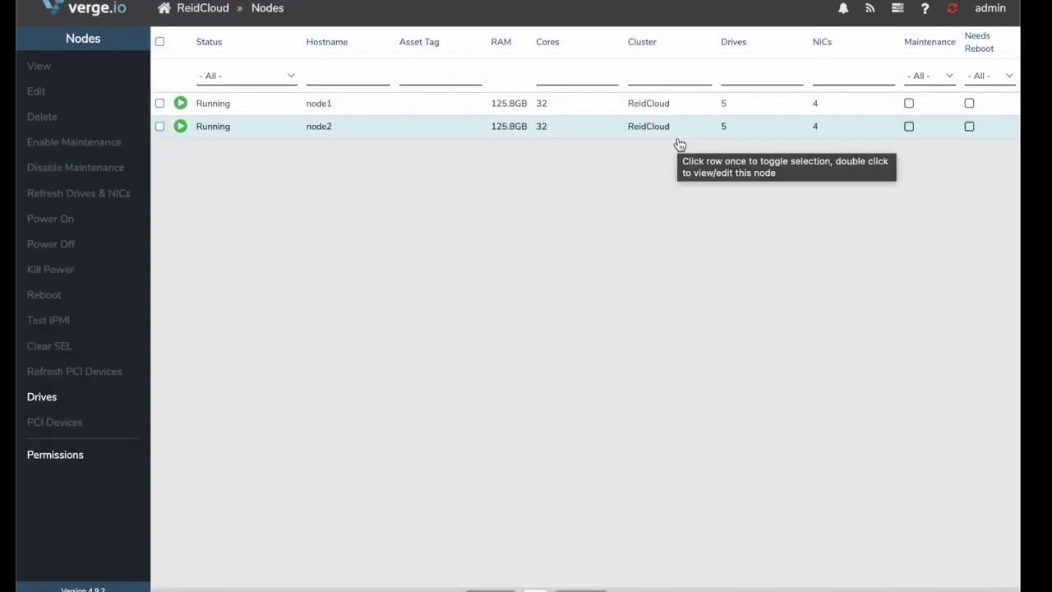
Inspect node1's detail page and Drives table, then go back to the ReidCloud dashboard
{"action": "double_click", "coordinate": [380, 106]}
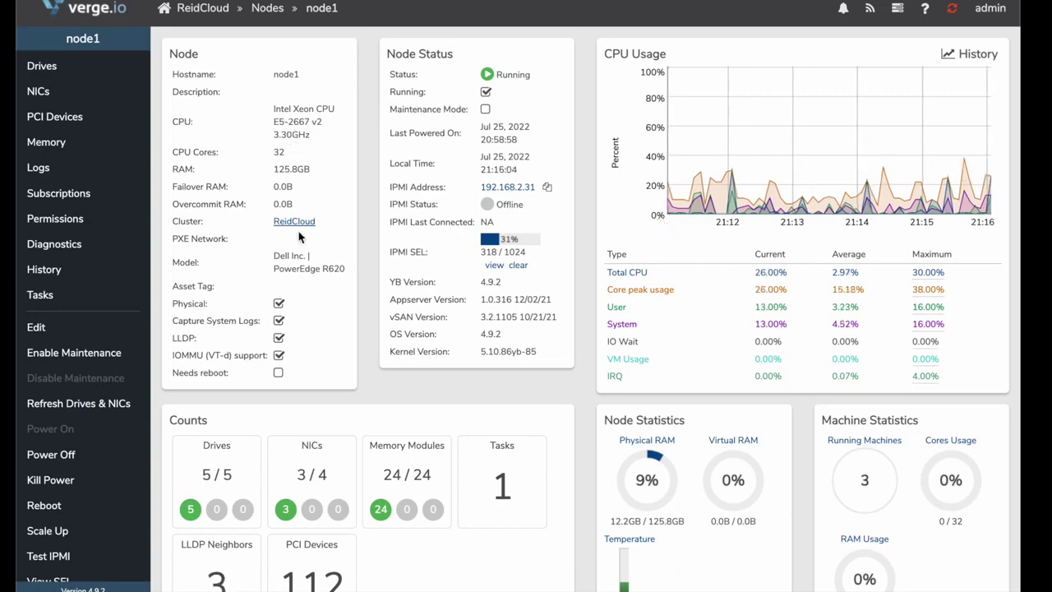
{"action": "scroll", "coordinate": [292, 136], "scroll_direction": "down", "scroll_amount": 1}
{"action": "scroll", "coordinate": [290, 145], "scroll_direction": "down", "scroll_amount": 5}
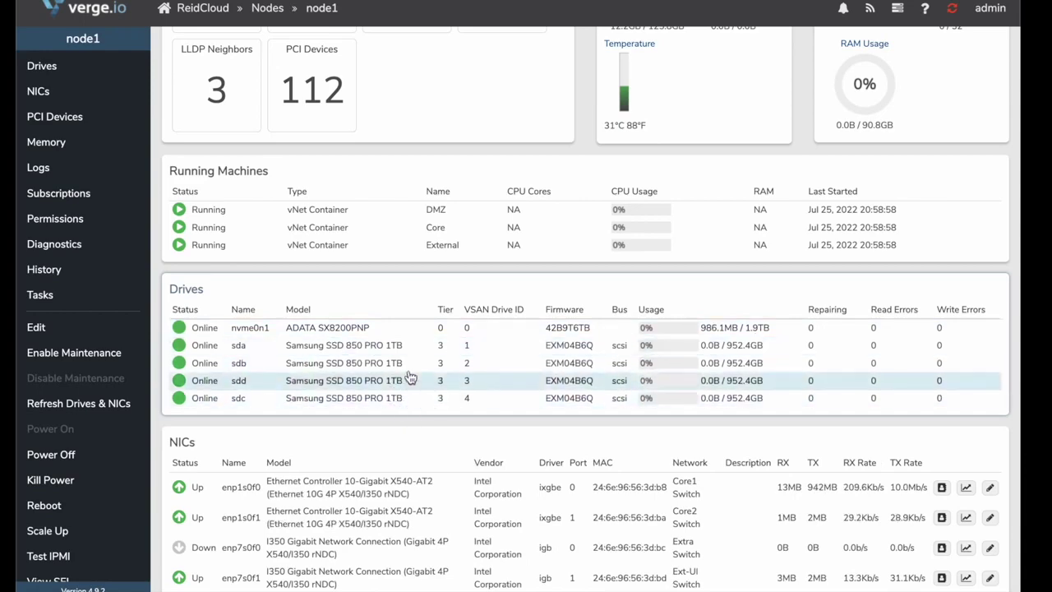
{"action": "scroll", "coordinate": [397, 383], "scroll_direction": "up", "scroll_amount": 6}
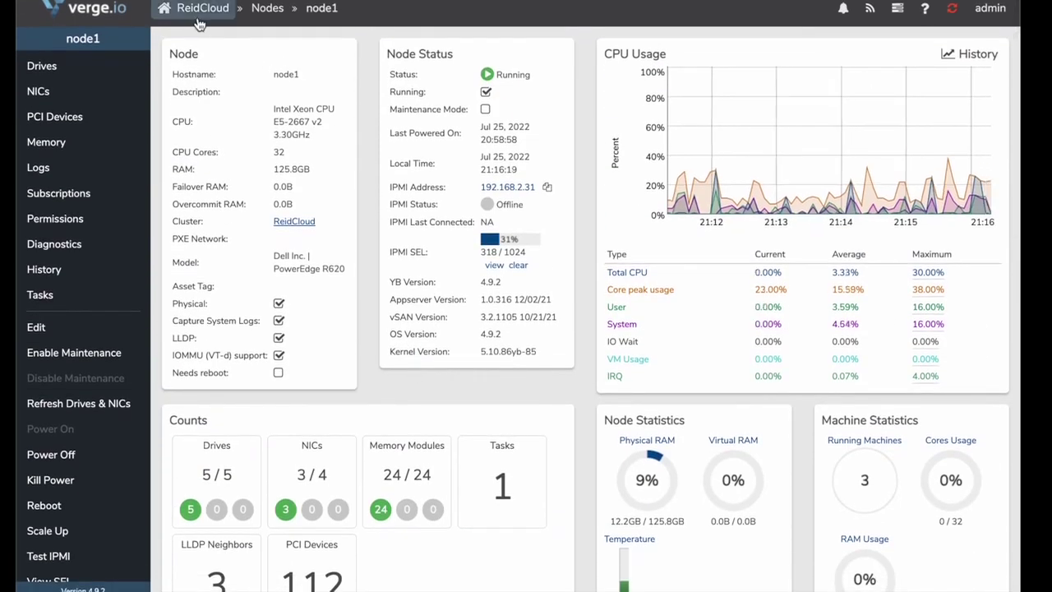
{"action": "left_click", "coordinate": [196, 15]}
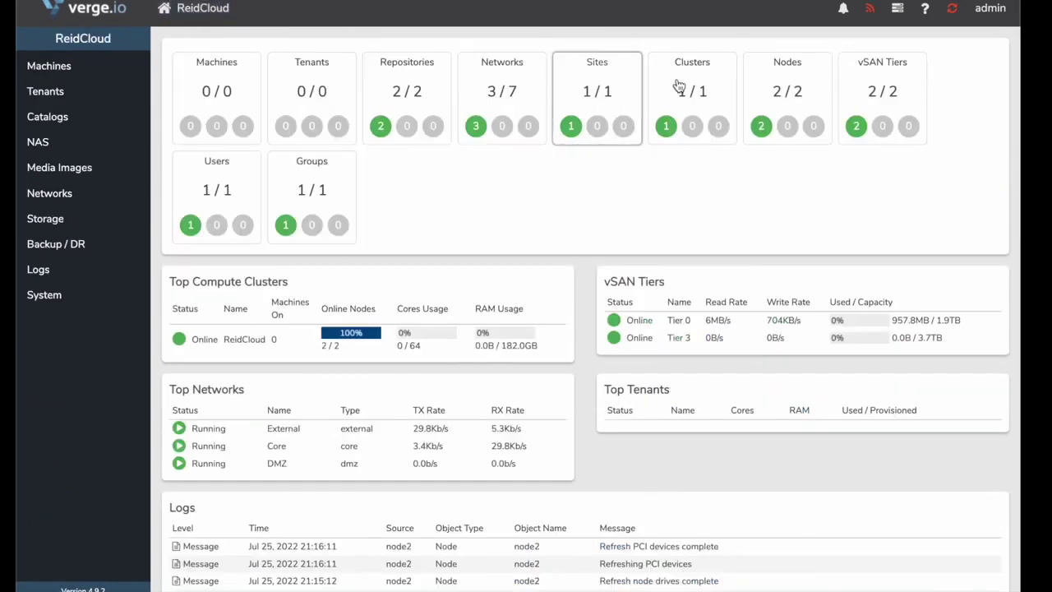
{"action": "left_click", "coordinate": [867, 93]}
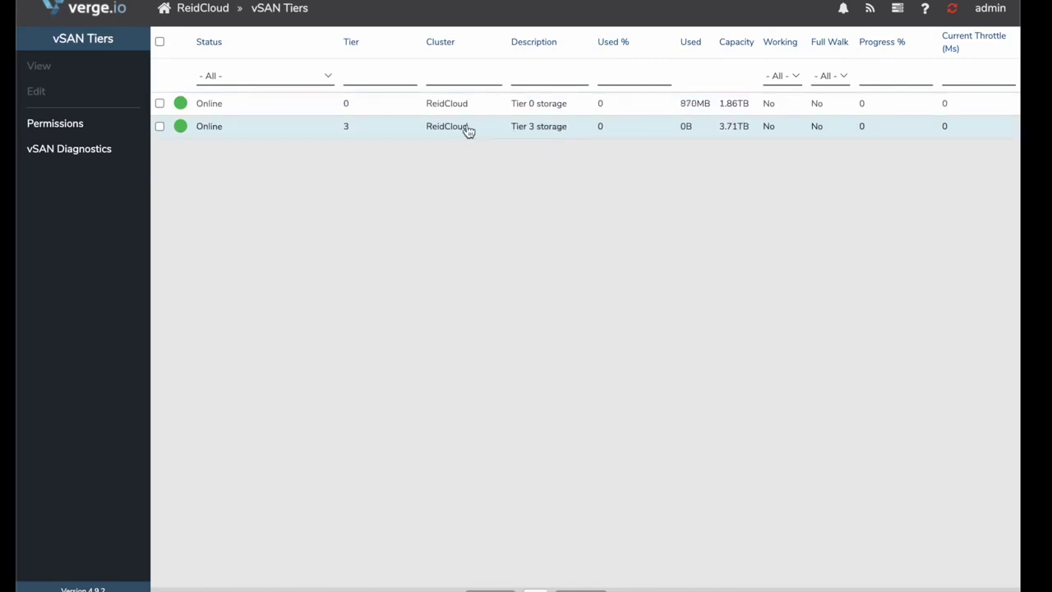
{"action": "double_click", "coordinate": [540, 129]}
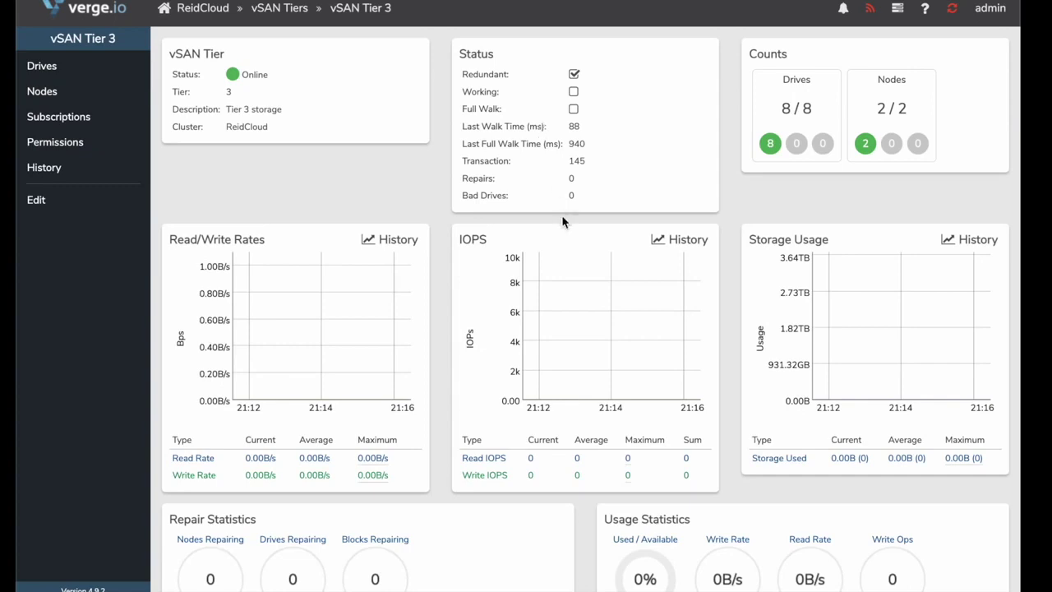
{"action": "left_click", "coordinate": [812, 140]}
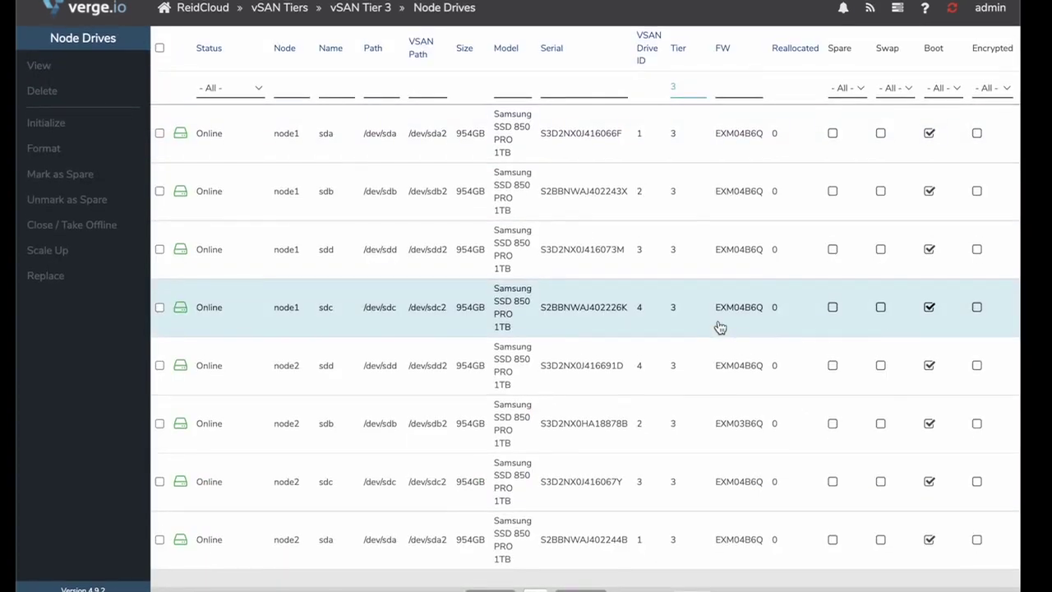
{"action": "left_click", "coordinate": [205, 20]}
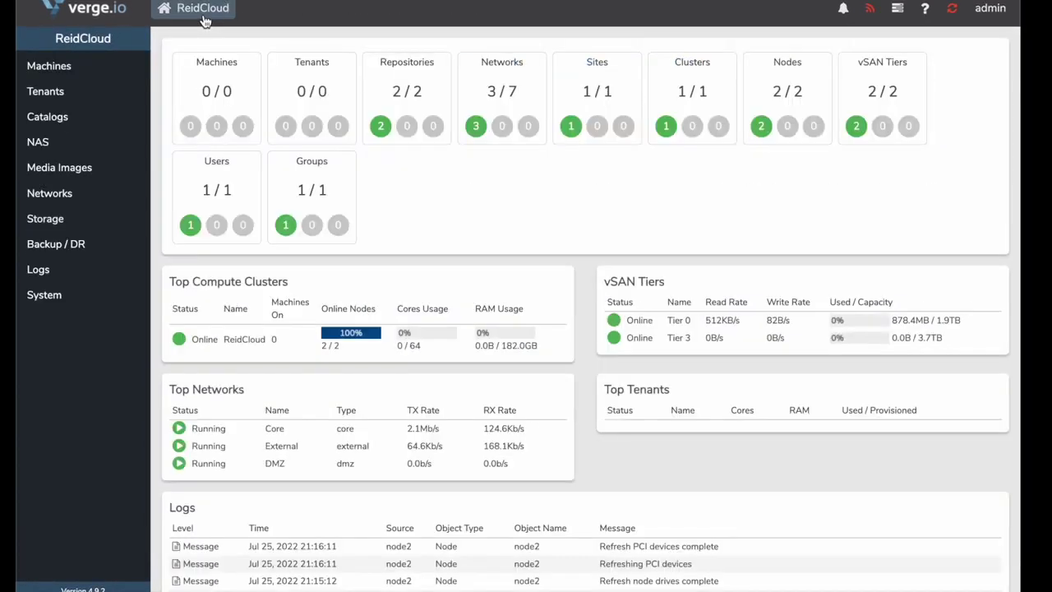
Show all ReidCloud networks (DMZ, Core, External running; physical switches stopped), then open the admin menu
{"action": "left_click", "coordinate": [489, 103]}
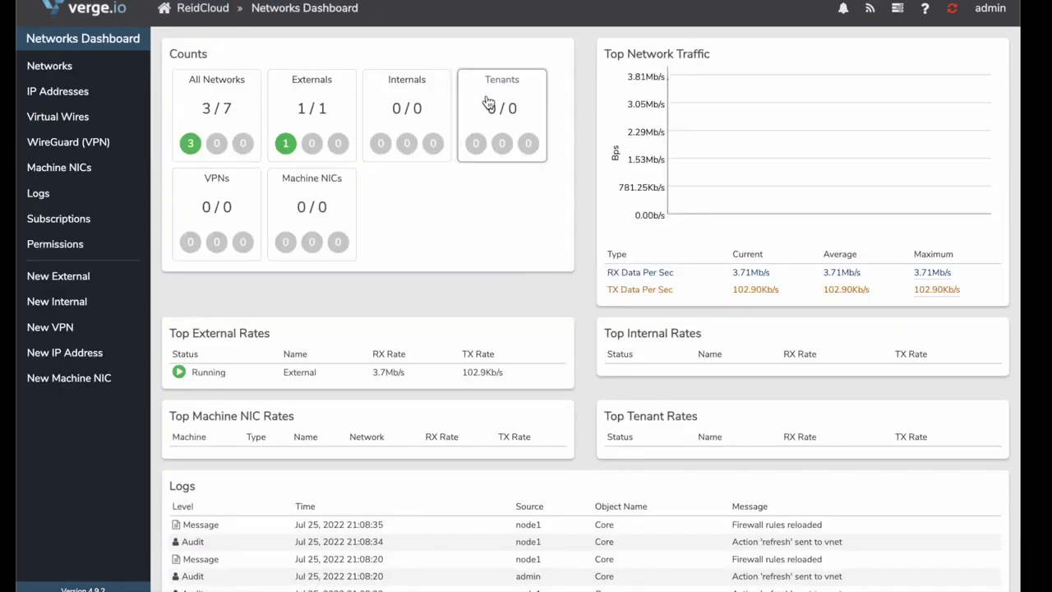
{"action": "left_click", "coordinate": [197, 106]}
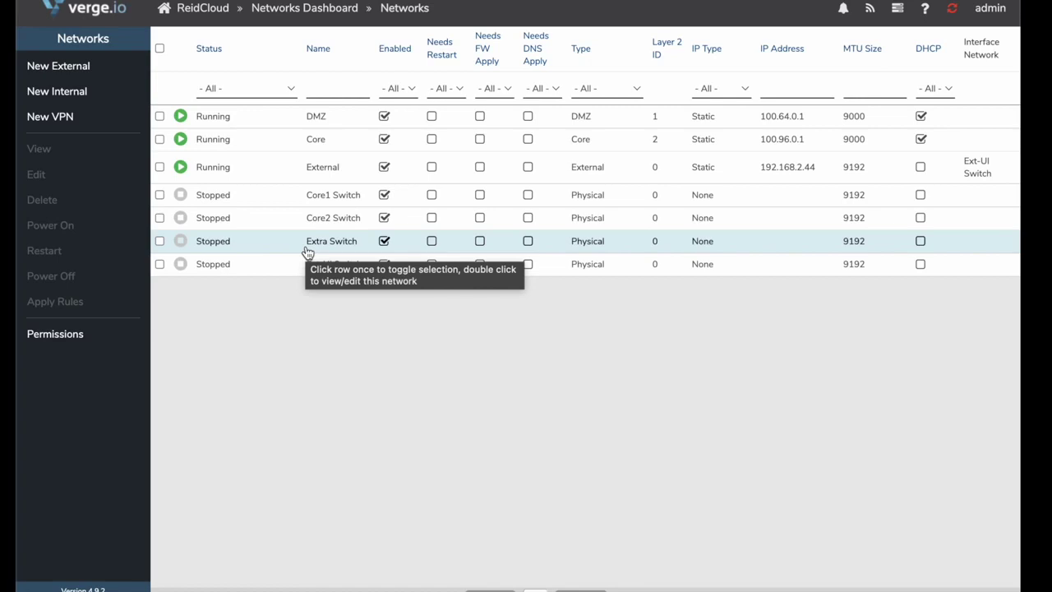
{"action": "left_click", "coordinate": [1003, 10]}
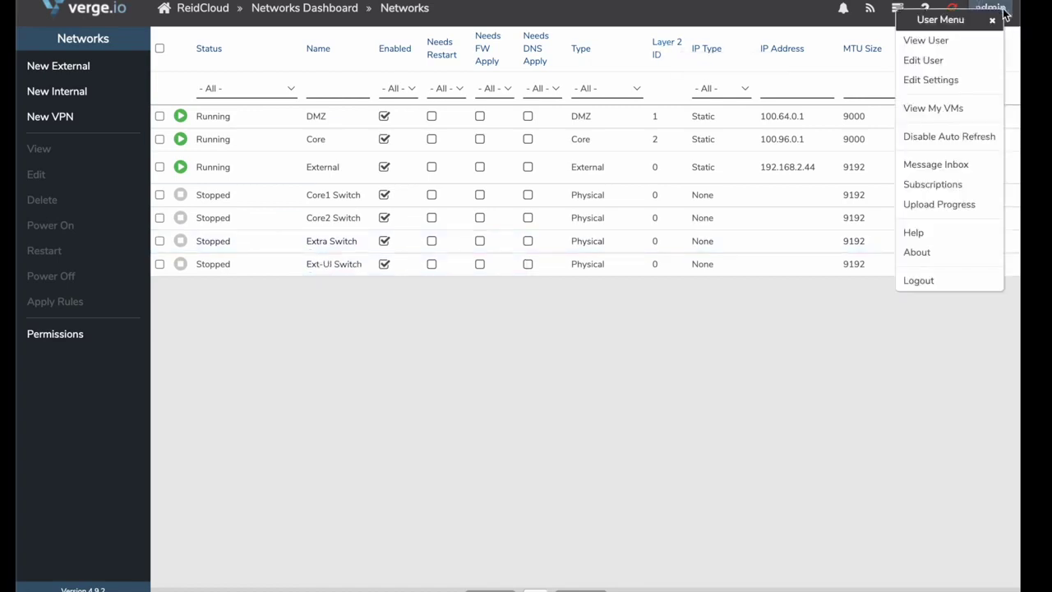